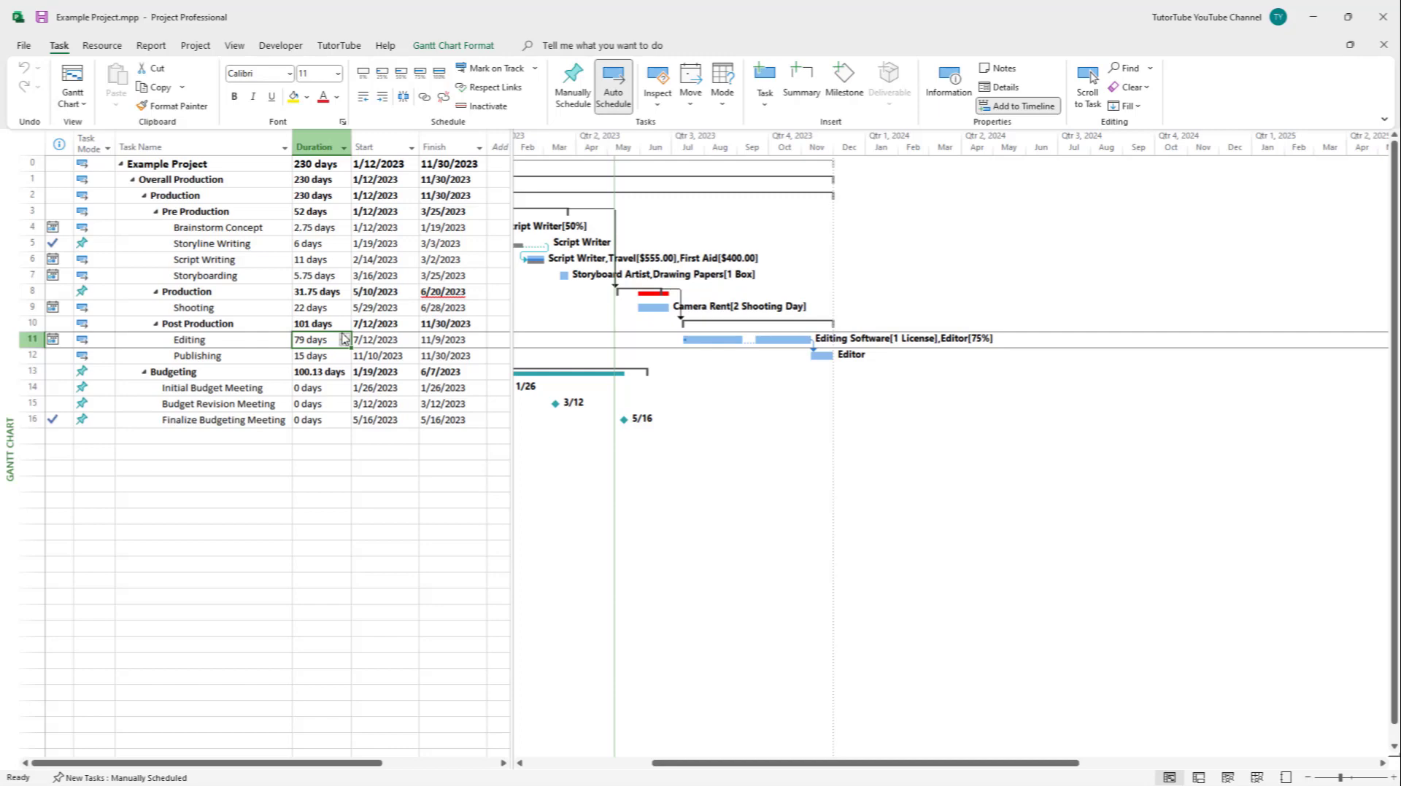
# - Open the File backstage page for Example Project.mpp
pyautogui.click(29, 46)
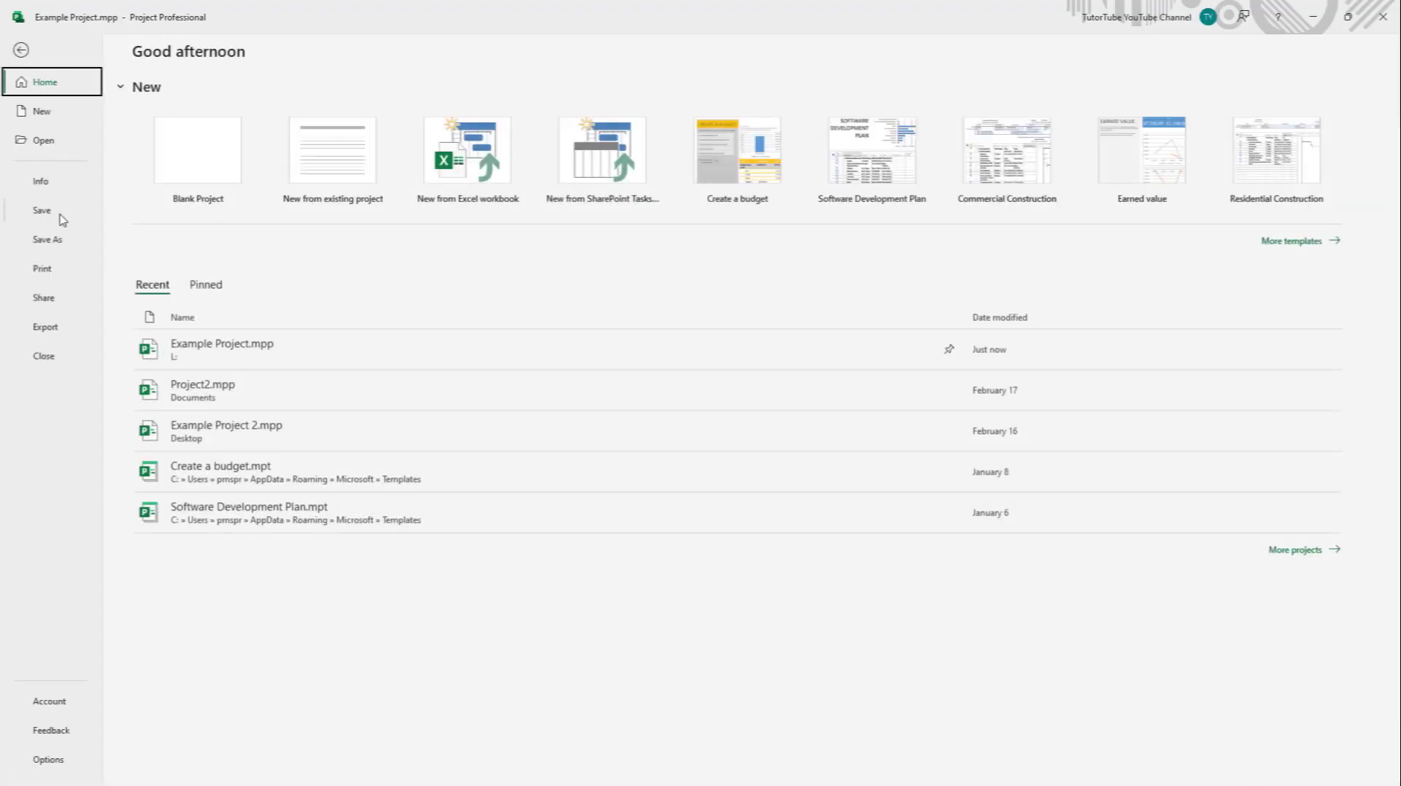
# - Save the project to the Desktop as Example Project.mpp
pyautogui.click(47, 242)
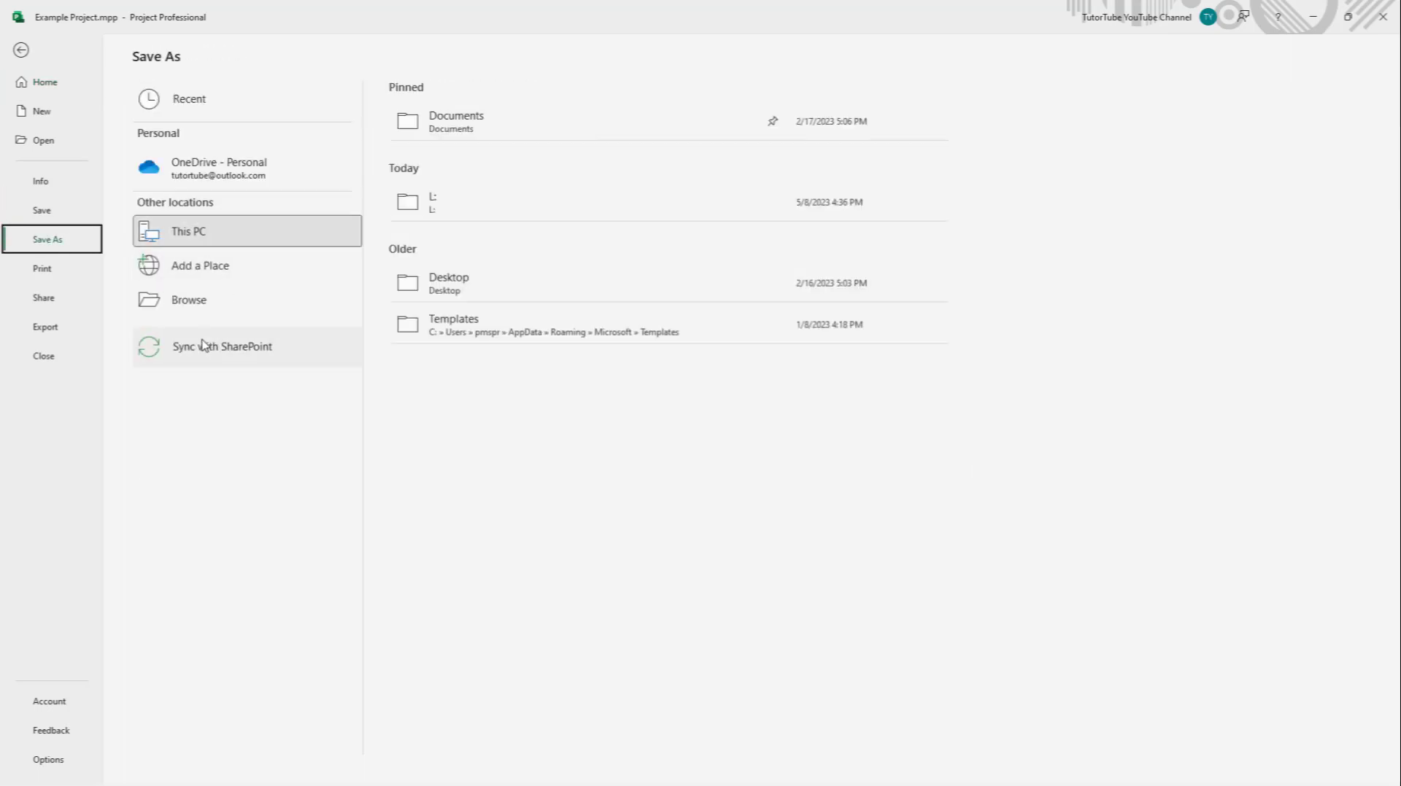
pyautogui.click(216, 301)
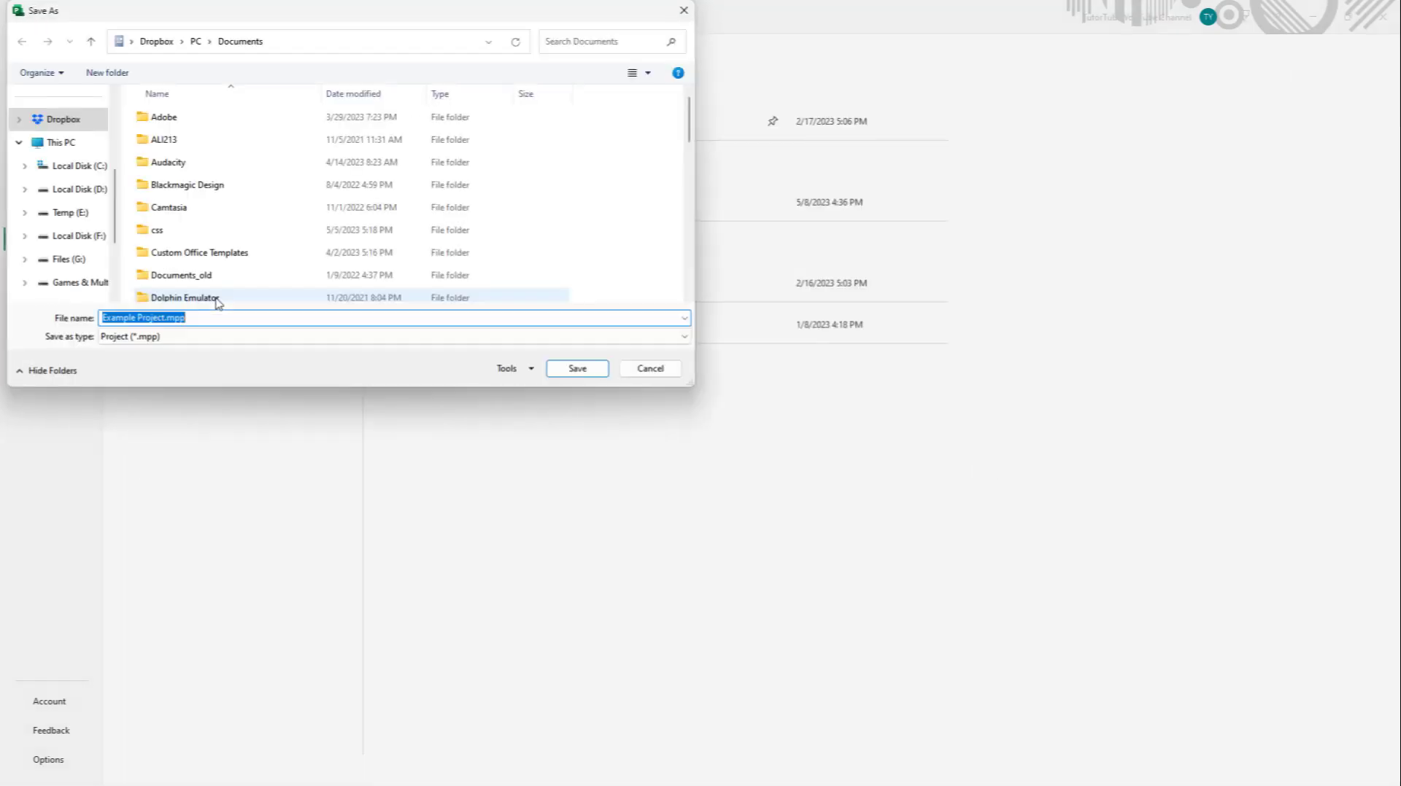
pyautogui.scroll(5, 66, 197)
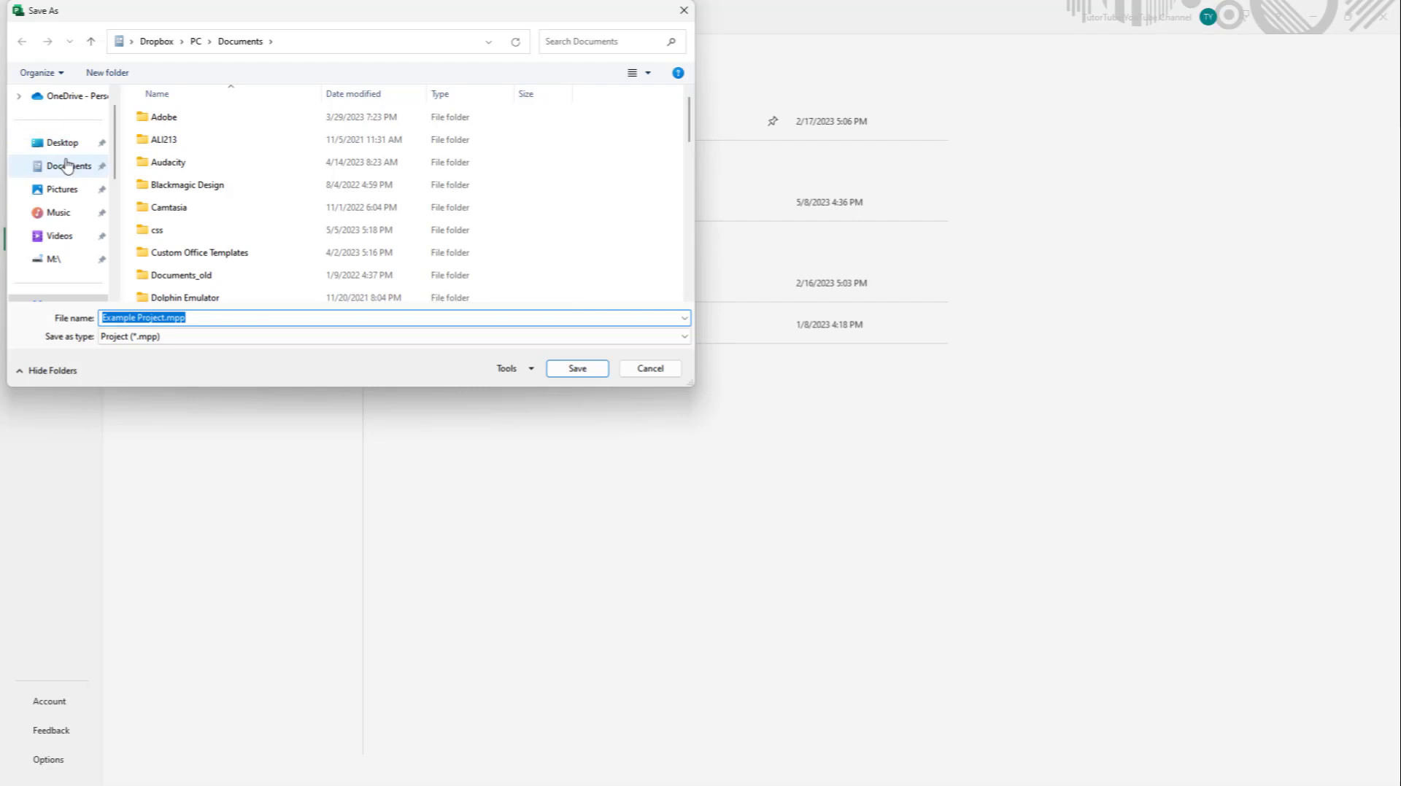
pyautogui.click(62, 143)
pyautogui.click(167, 322)
pyautogui.click(167, 322)
pyautogui.click(576, 369)
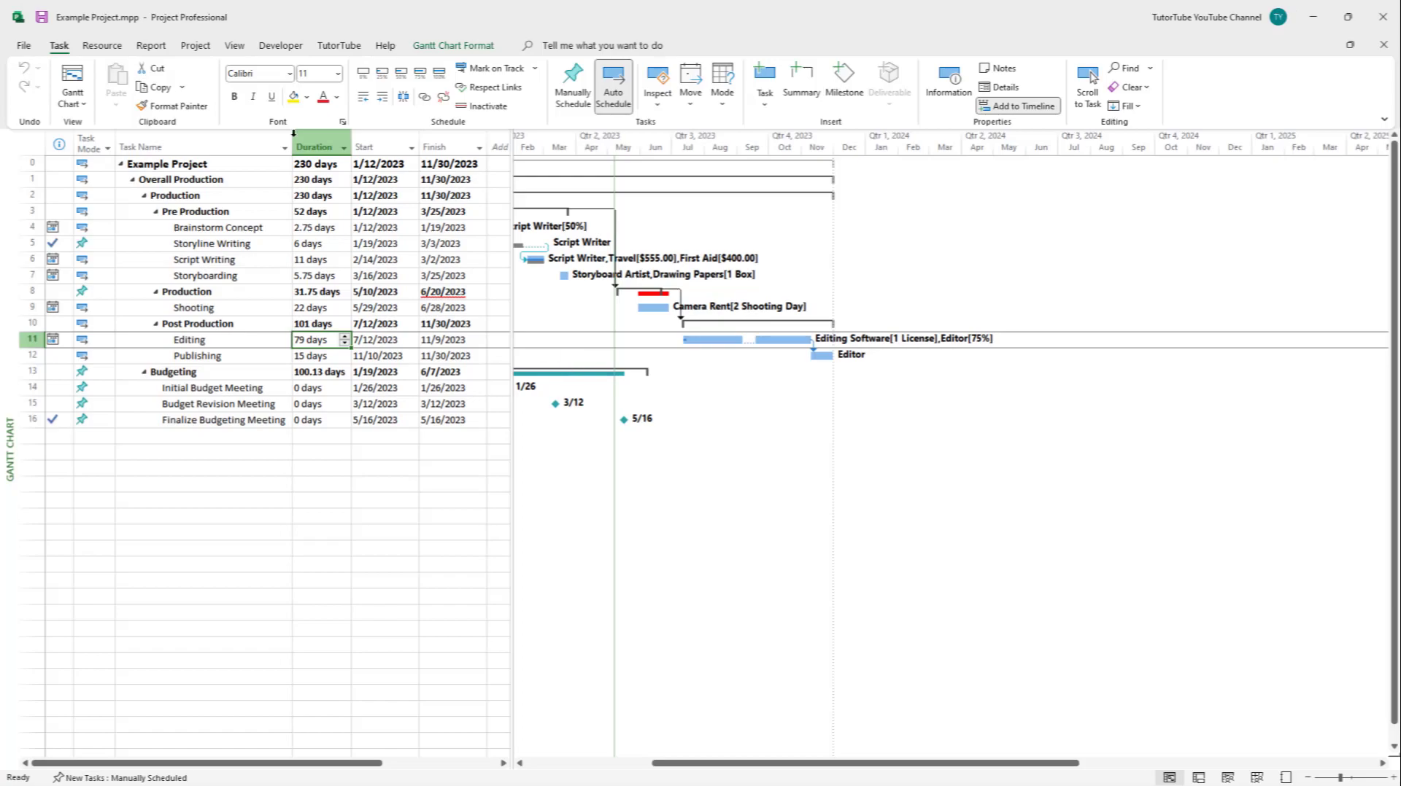
# - Save a Desktop copy named Example Project 2 and keep working in it
pyautogui.click(23, 45)
pyautogui.click(73, 241)
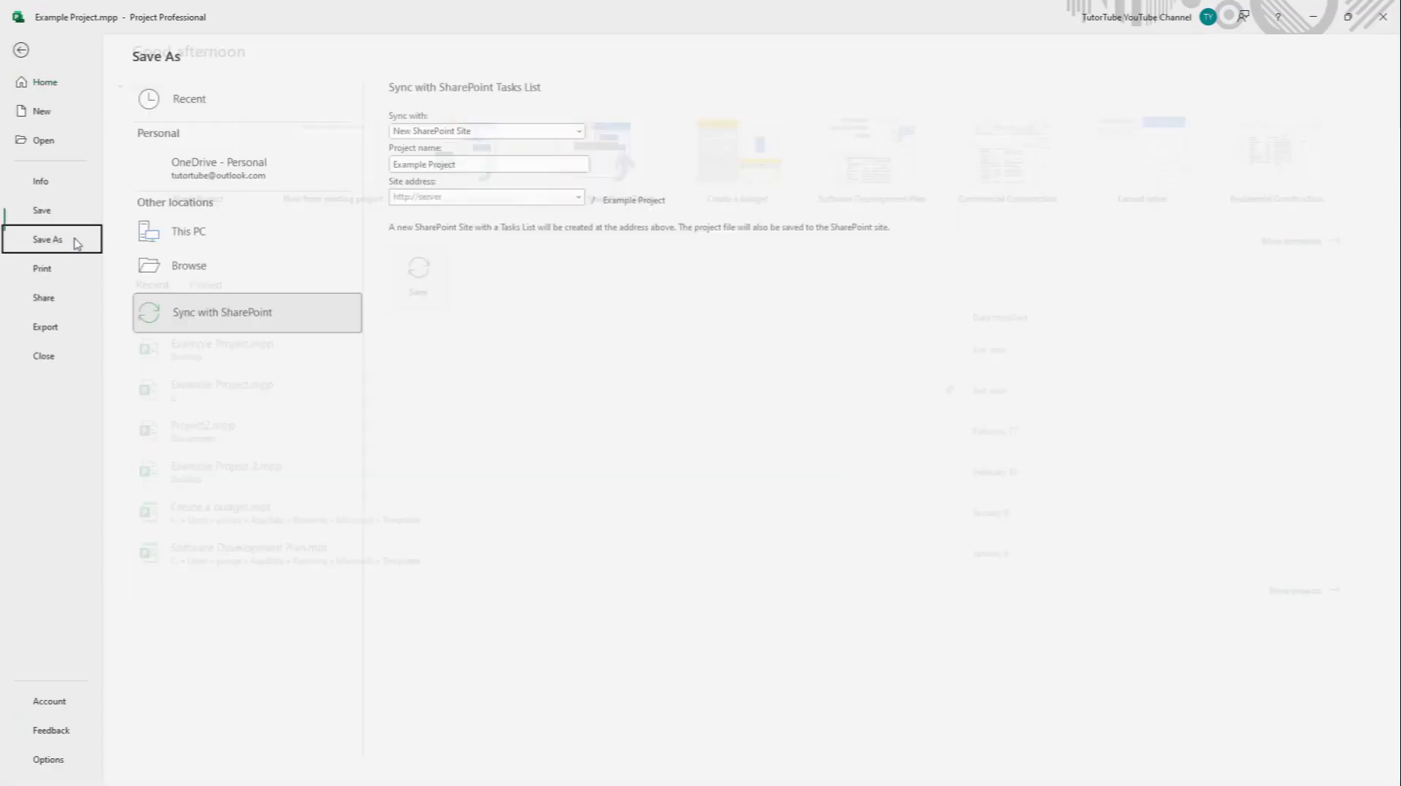
pyautogui.click(189, 308)
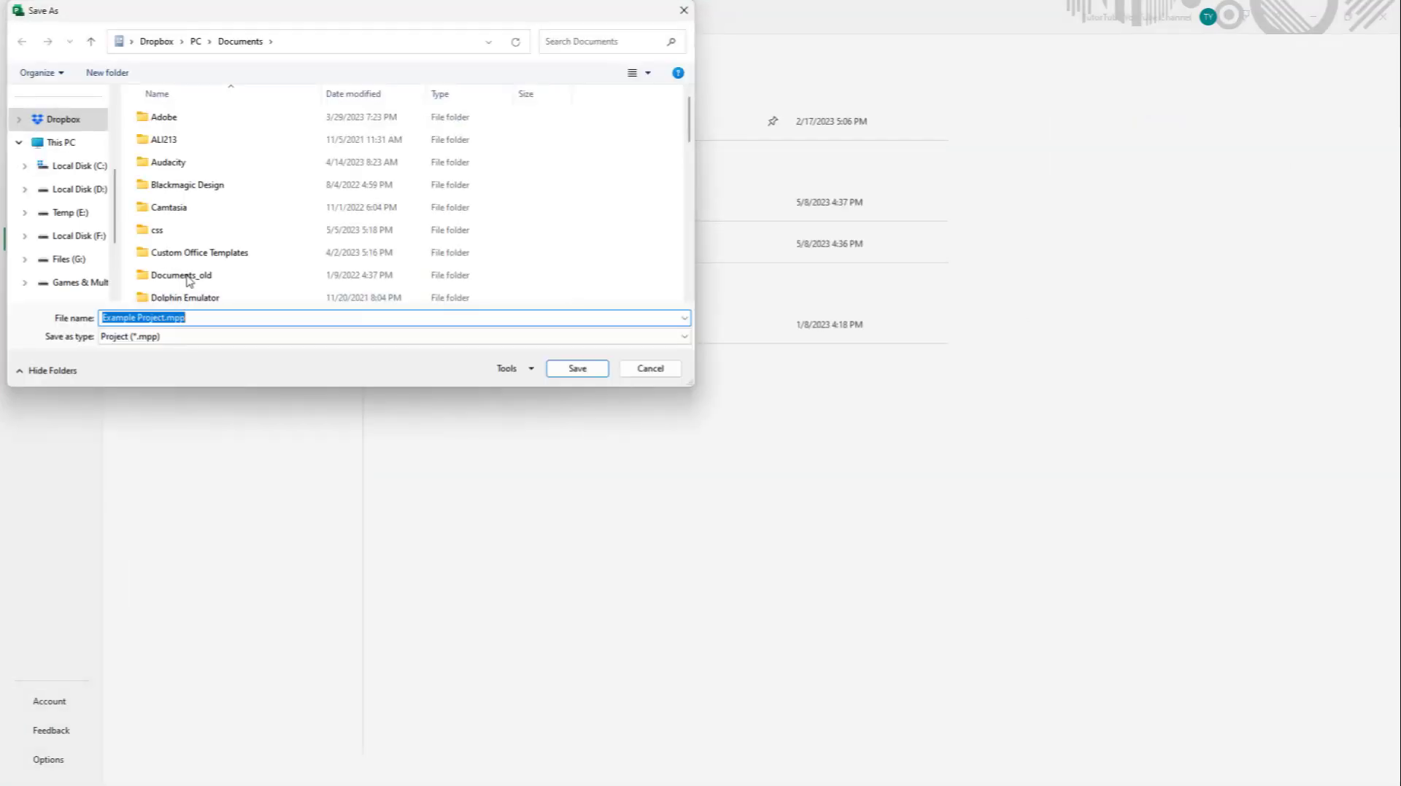
pyautogui.scroll(5, 83, 175)
pyautogui.click(65, 165)
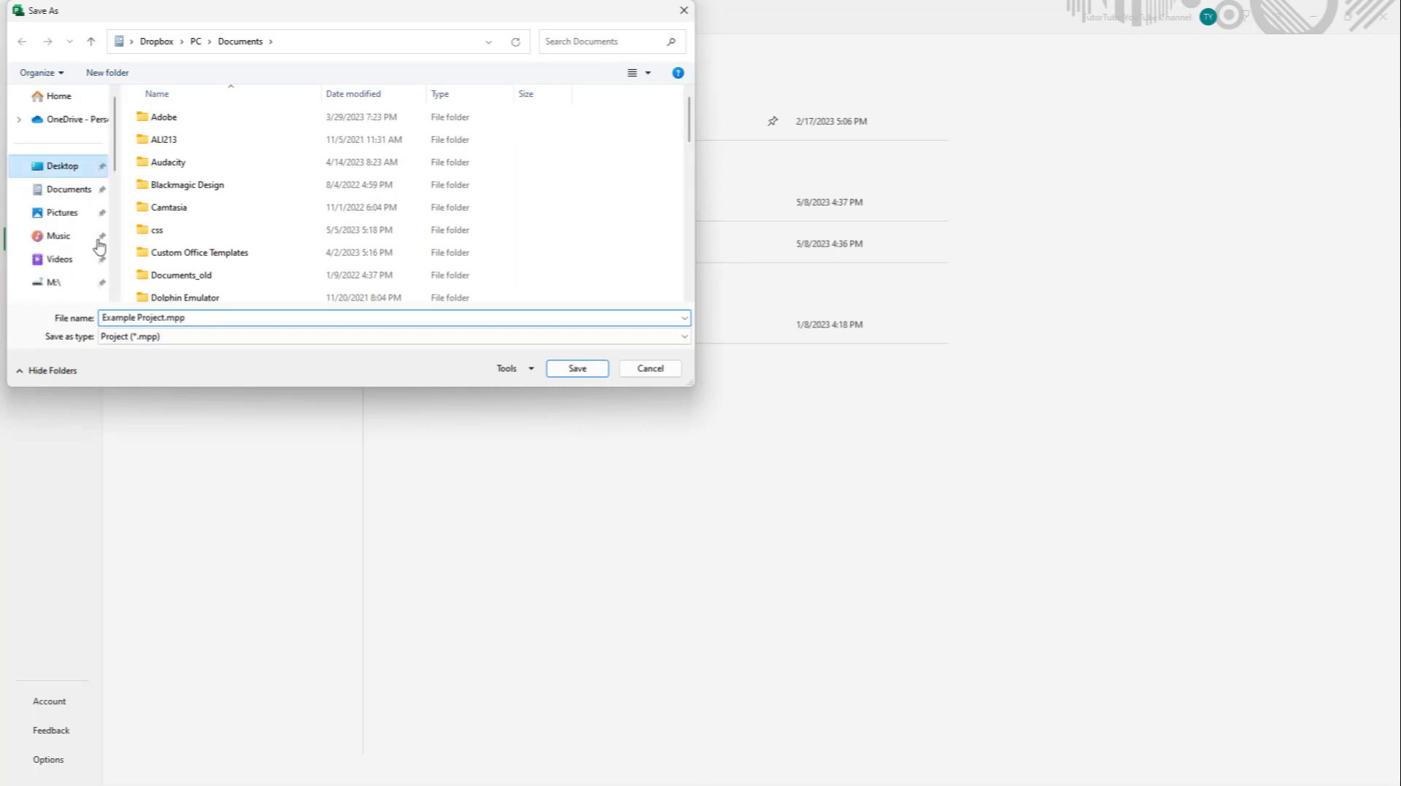
pyautogui.doubleClick(168, 314)
pyautogui.press('Left')
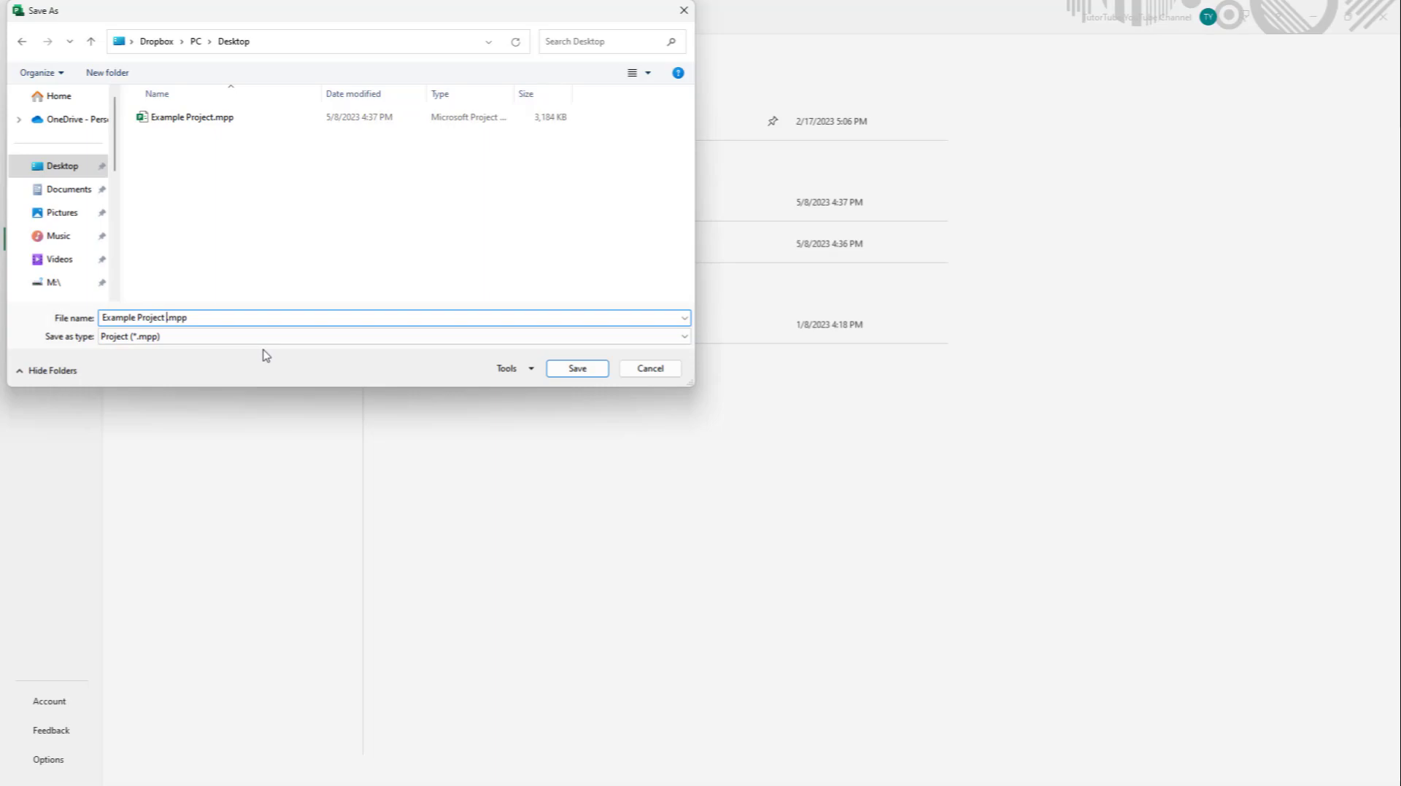
pyautogui.write('2')
pyautogui.press('Return')
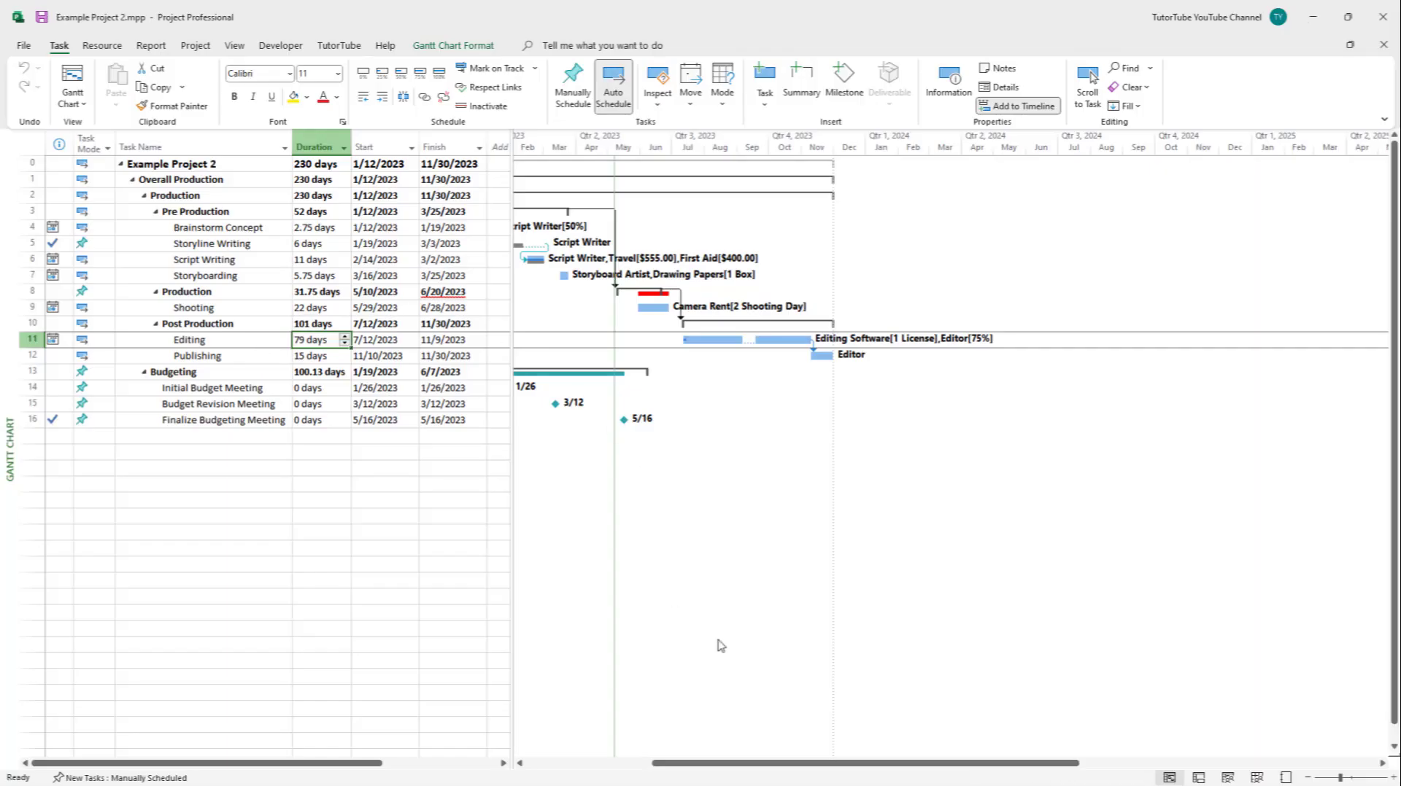
# - Set Budgeting's start date to January 26, 2023 from the calendar
pyautogui.moveTo(775, 763); pyautogui.dragTo(697, 763)
pyautogui.moveTo(744, 461); pyautogui.dragTo(753, 387)
pyautogui.click(764, 378)
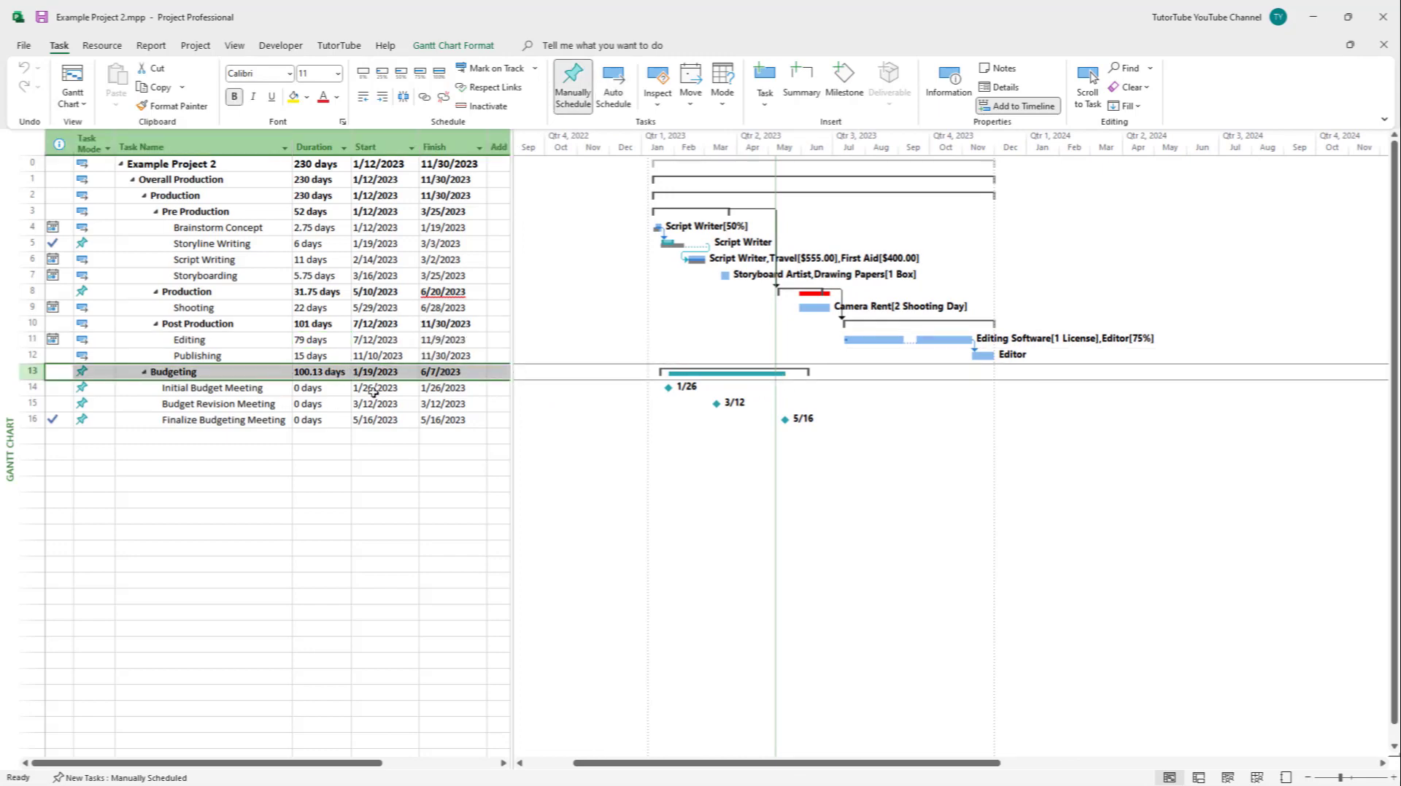
pyautogui.click(394, 373)
pyautogui.click(411, 374)
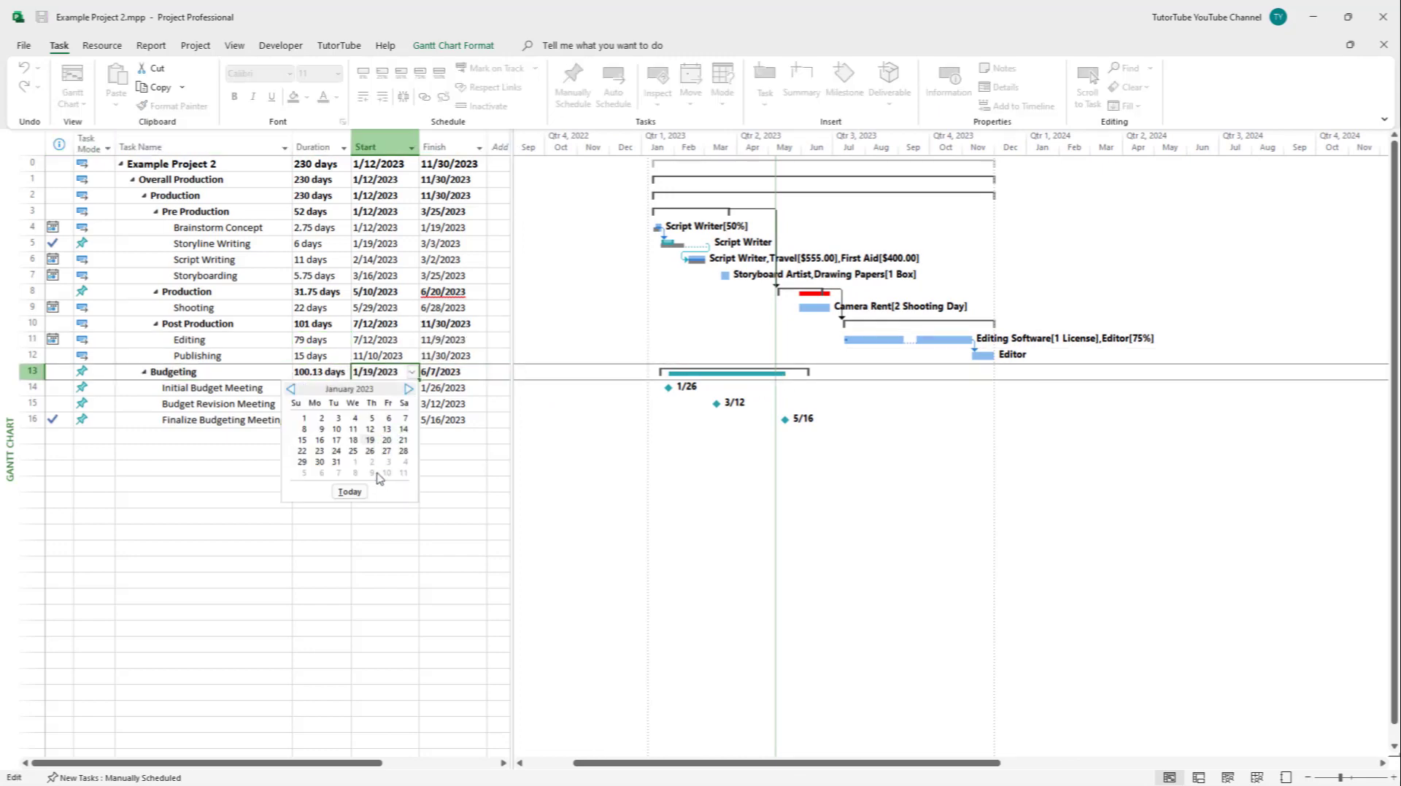
pyautogui.click(371, 452)
pyautogui.click(406, 531)
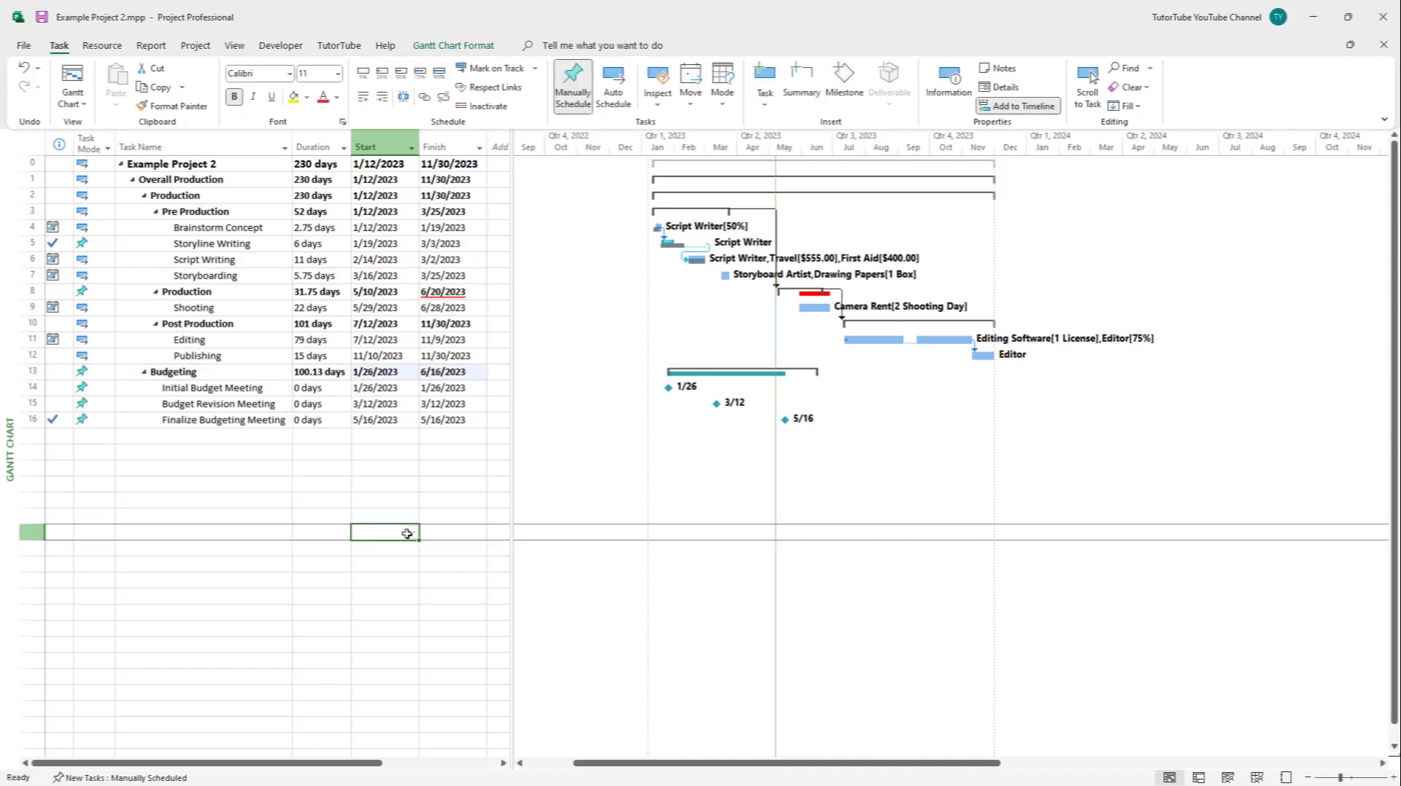
# - Set Storyline Writing's start date to January 17, 2023
pyautogui.click(394, 276)
pyautogui.click(394, 244)
pyautogui.click(412, 243)
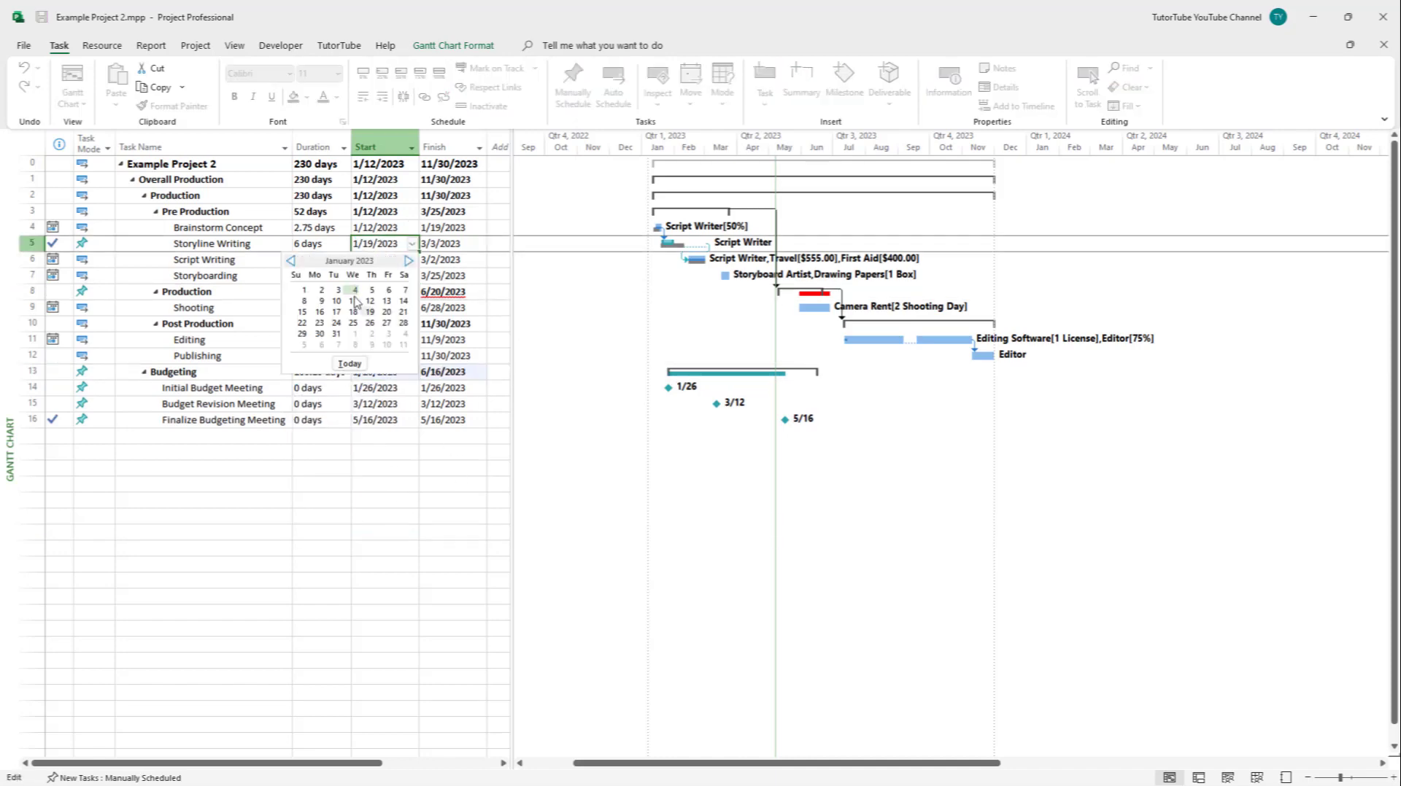
pyautogui.click(336, 312)
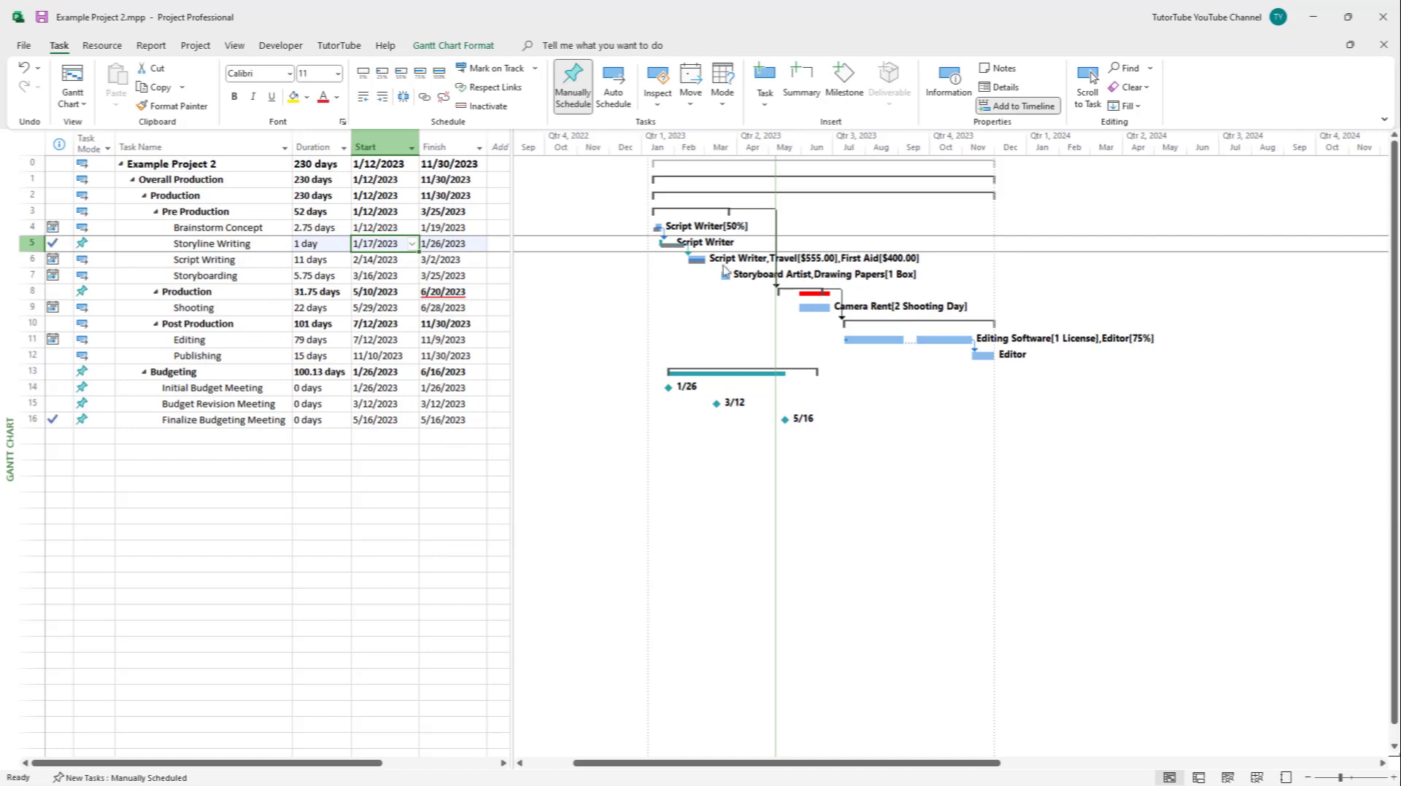
pyautogui.click(697, 260)
# - Mark Script Writing fully complete, and push Shooting and Publishing later on the Gantt chart
pyautogui.moveTo(706, 258); pyautogui.dragTo(706, 259)
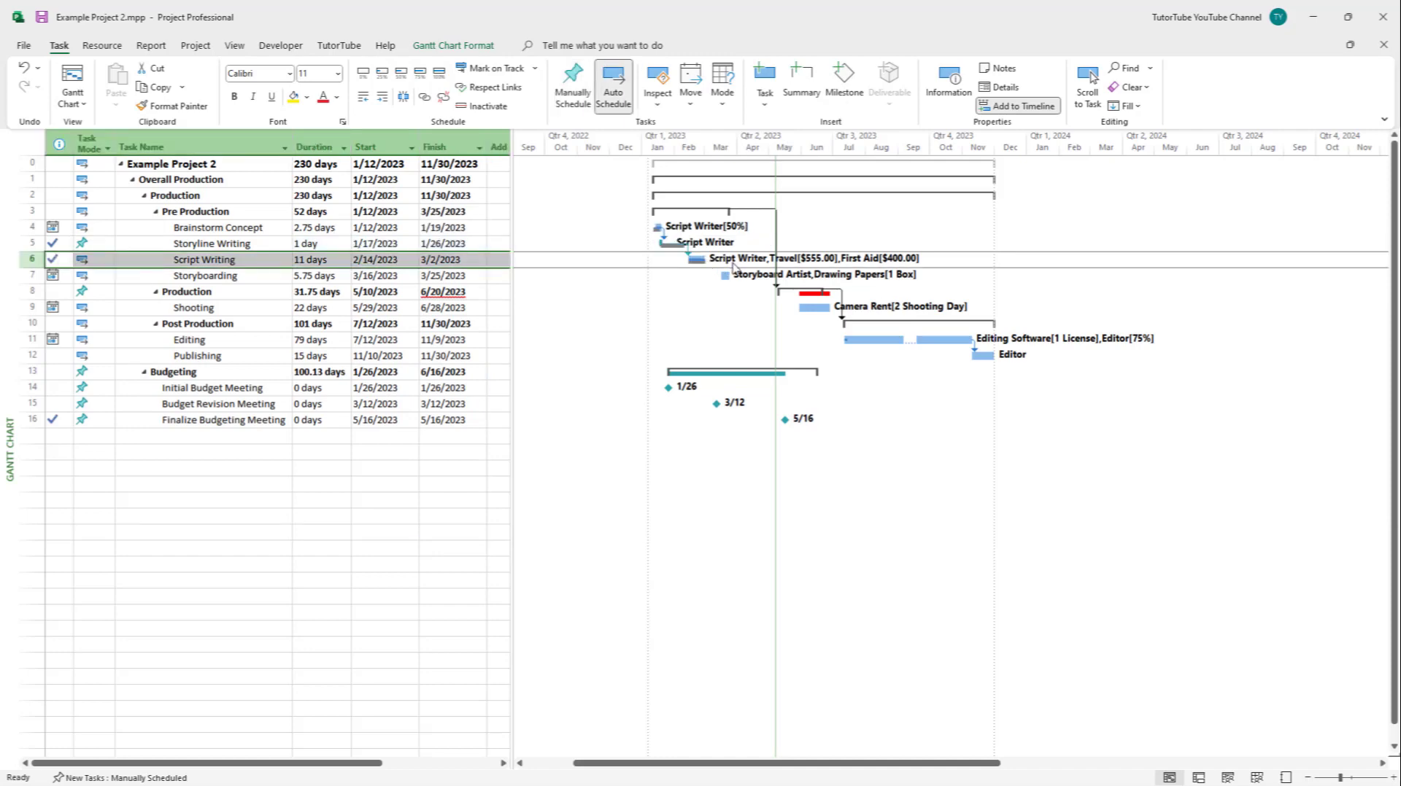
pyautogui.press('Down')
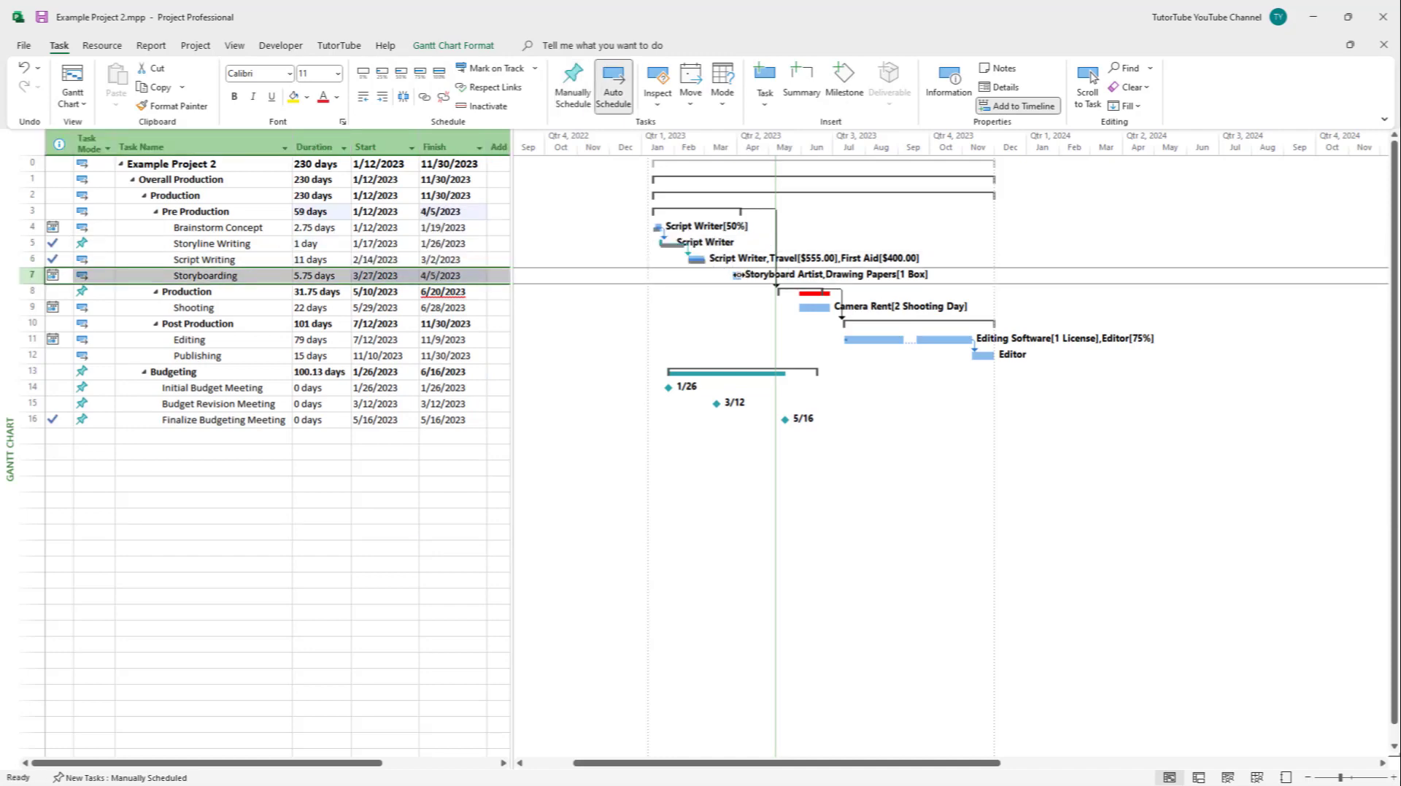
pyautogui.moveTo(813, 304); pyautogui.dragTo(820, 301)
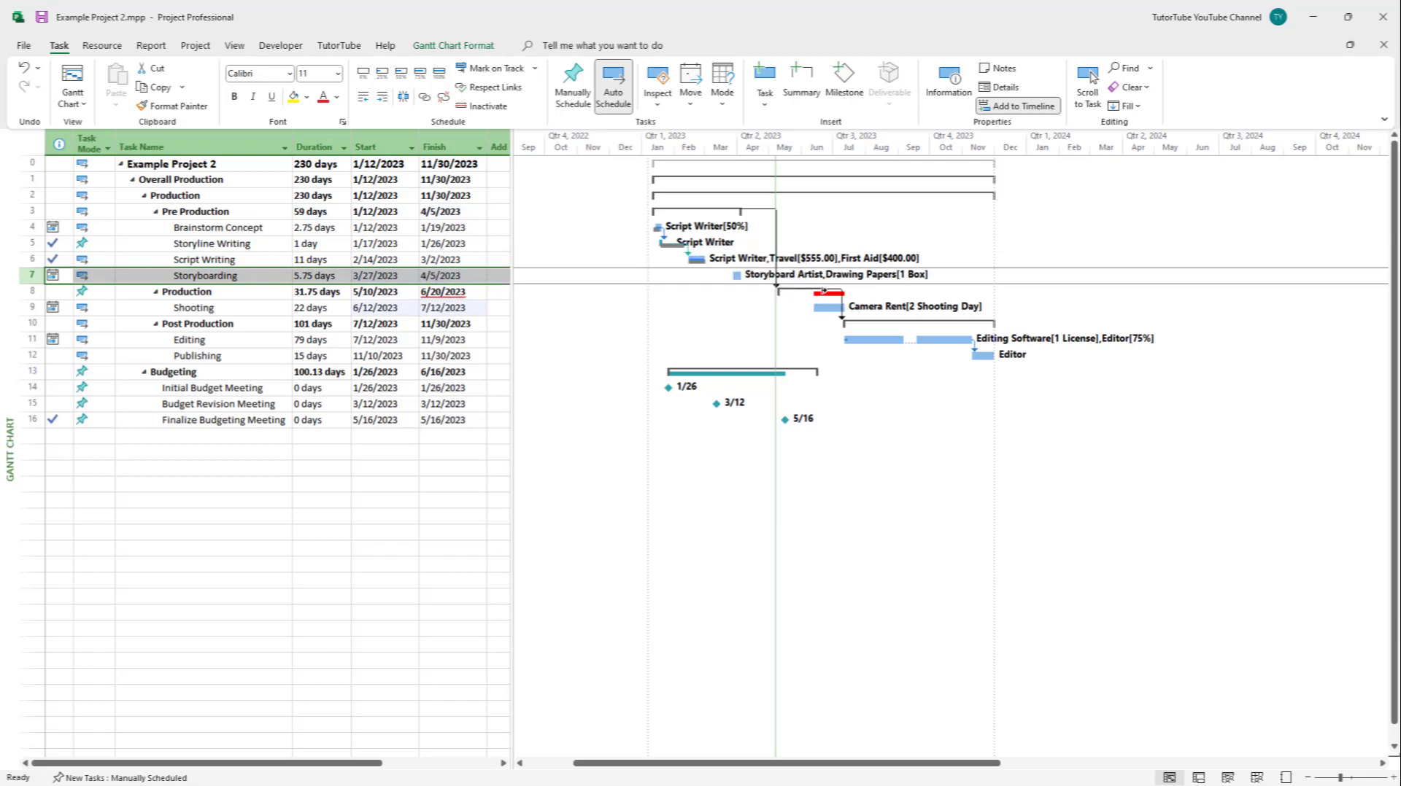
pyautogui.moveTo(921, 340); pyautogui.dragTo(1030, 356)
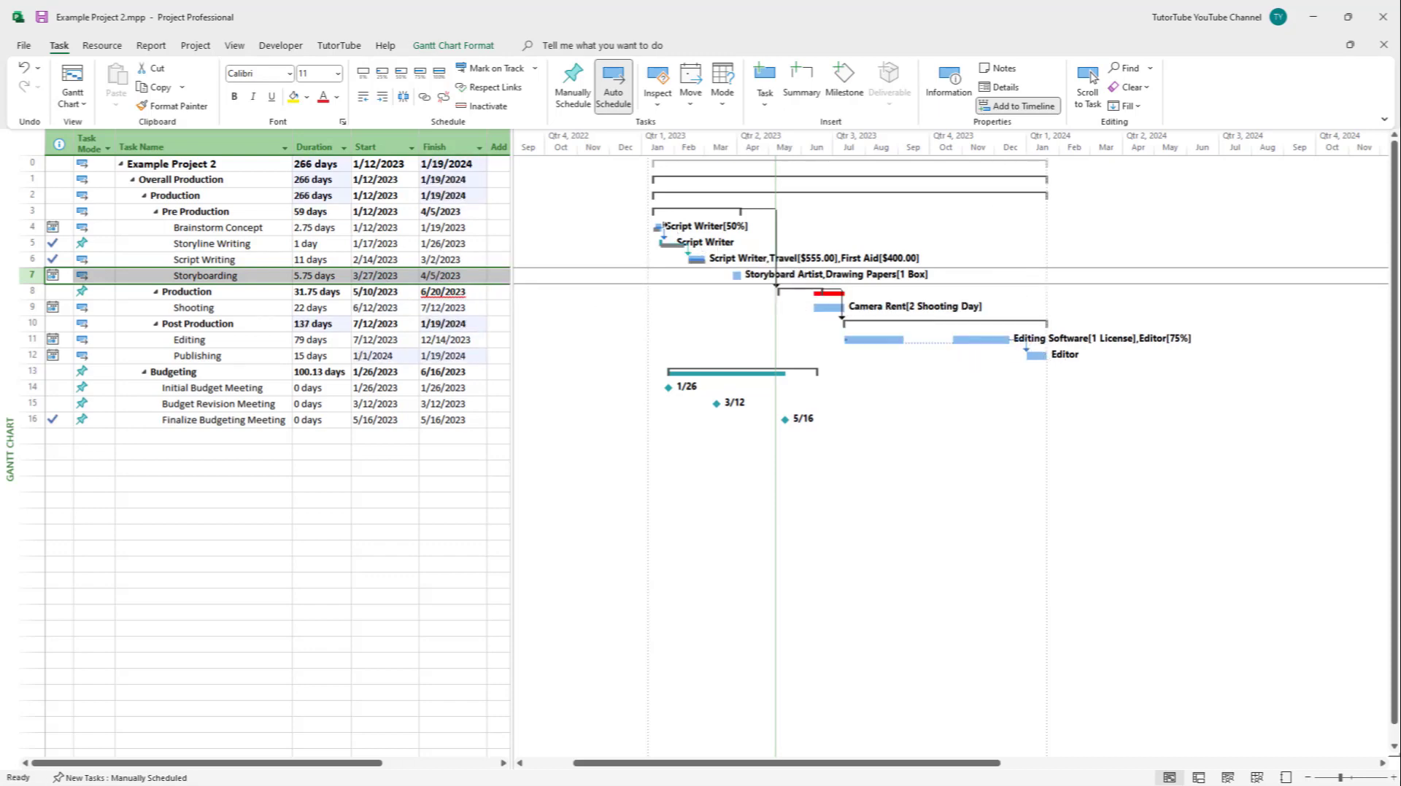
# - Lengthen Brainstorm Concept to 12.75 days and move Budget Revision Meeting to 3/19/2023
pyautogui.moveTo(662, 225); pyautogui.dragTo(676, 227)
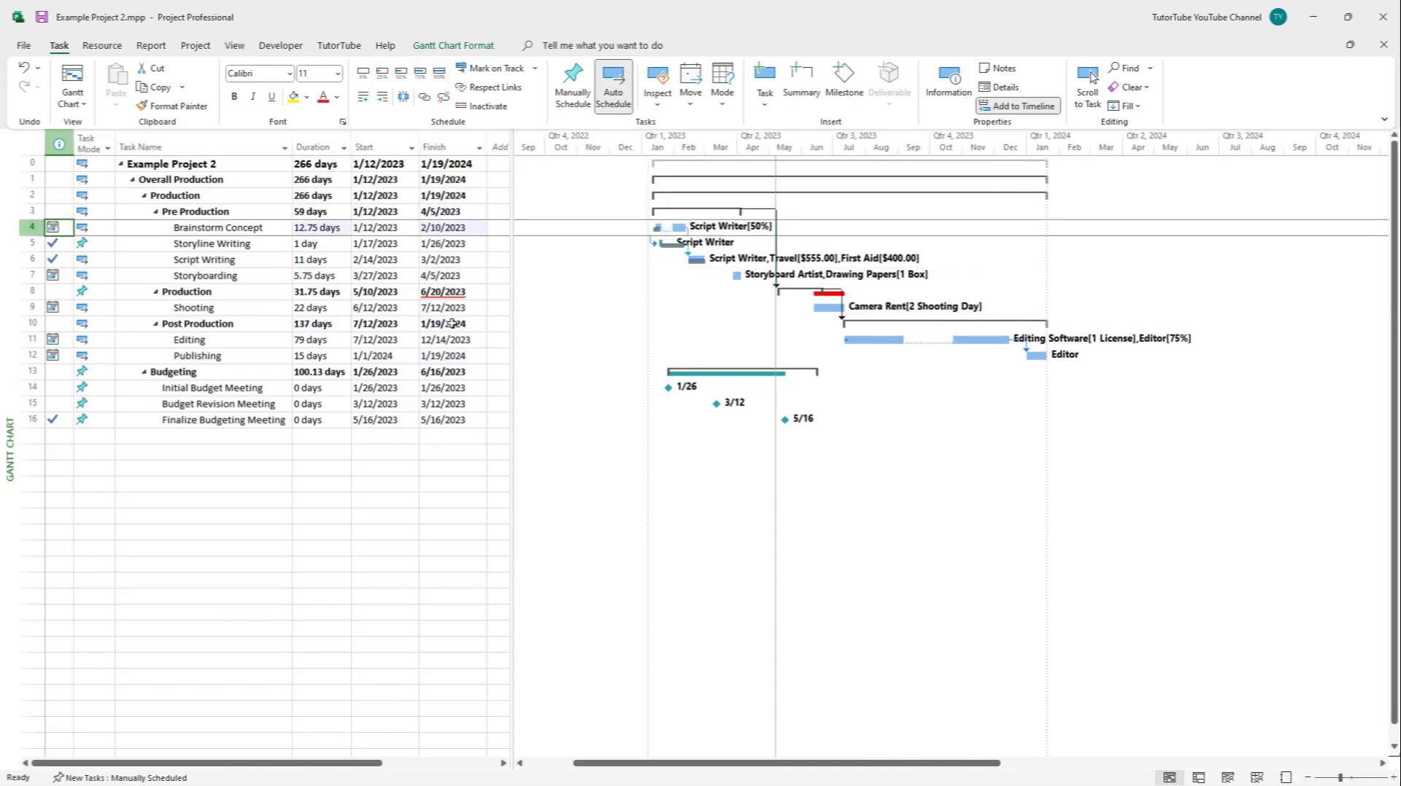
pyautogui.moveTo(717, 404); pyautogui.dragTo(790, 420)
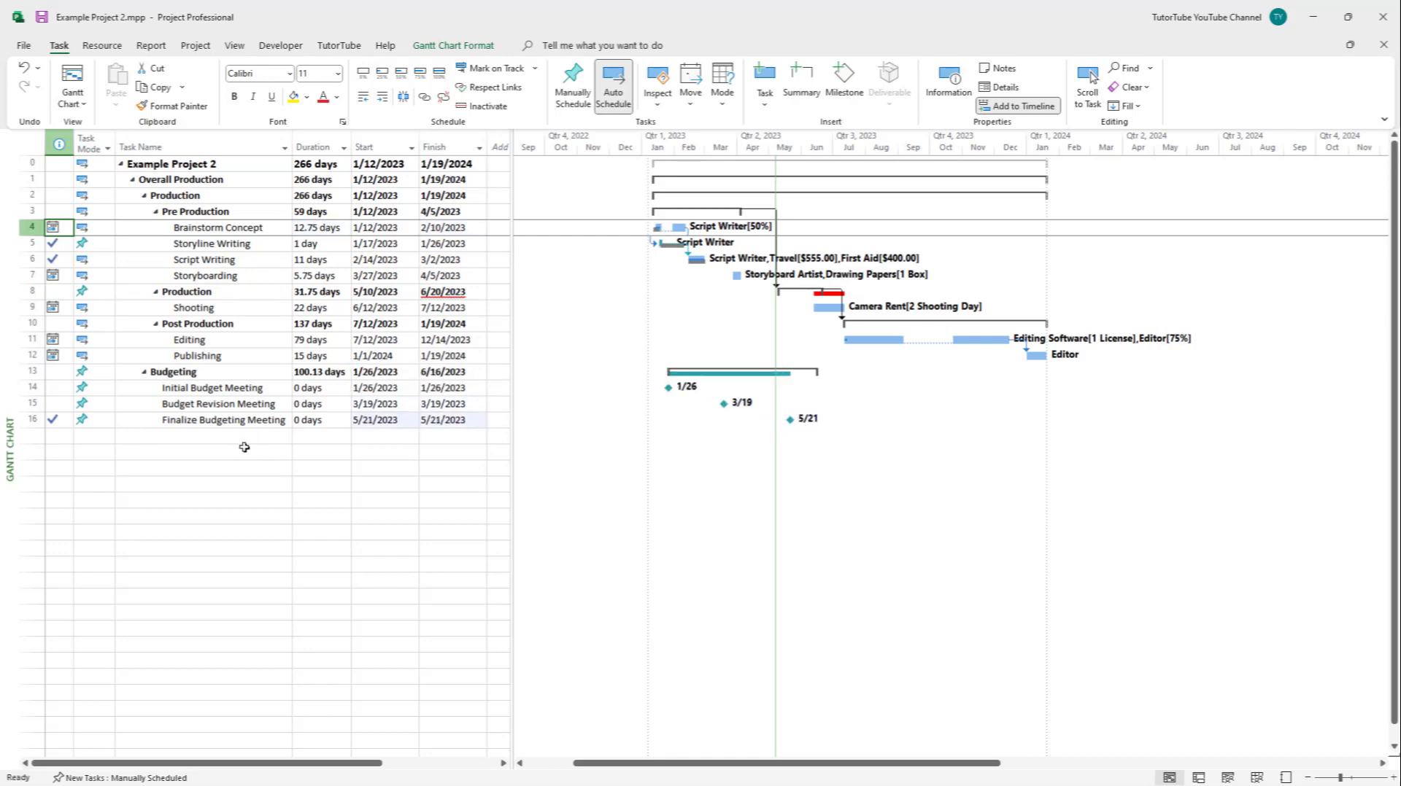
pyautogui.click(196, 436)
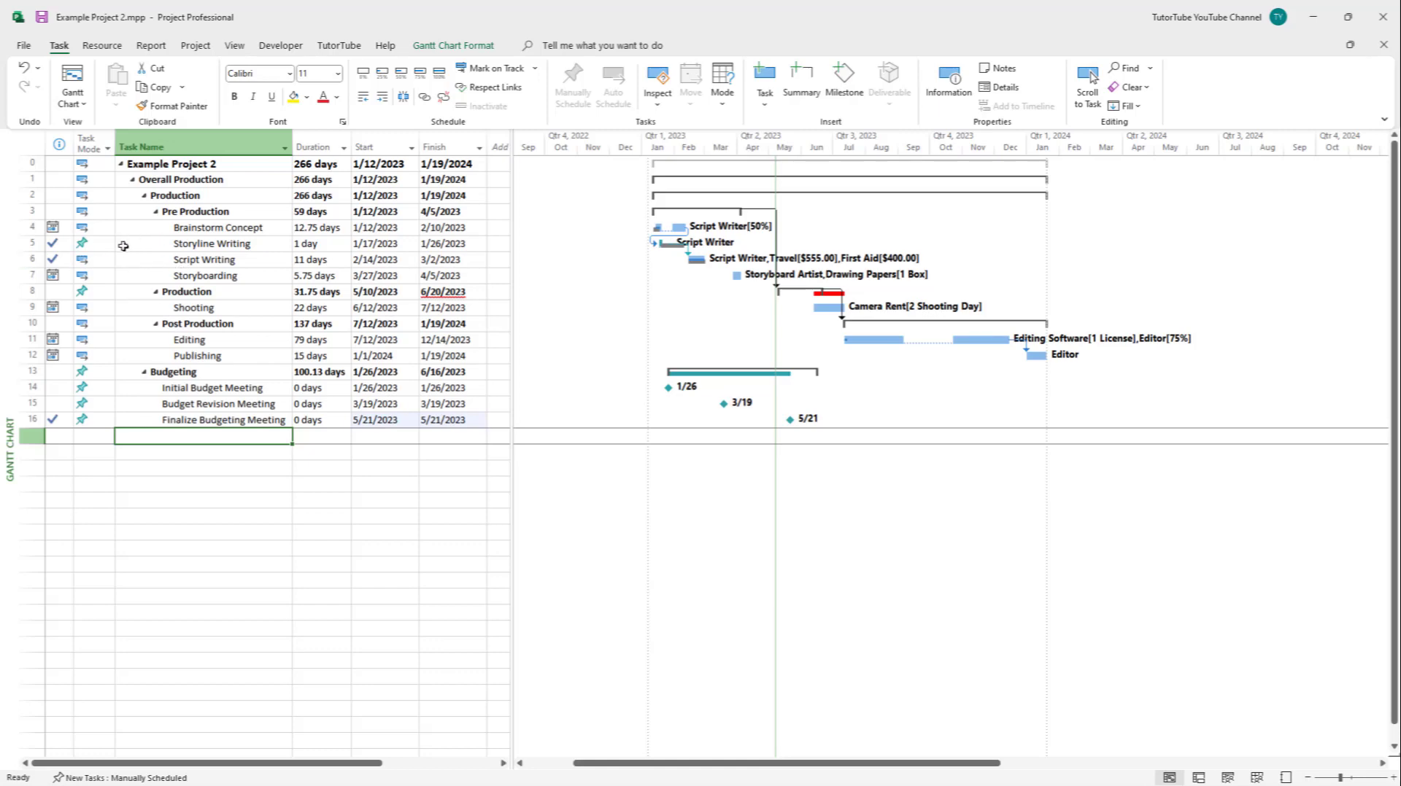
# - Insert a task named Concept Finalization in row 5, above Storyline Writing
pyautogui.rightClick(32, 243)
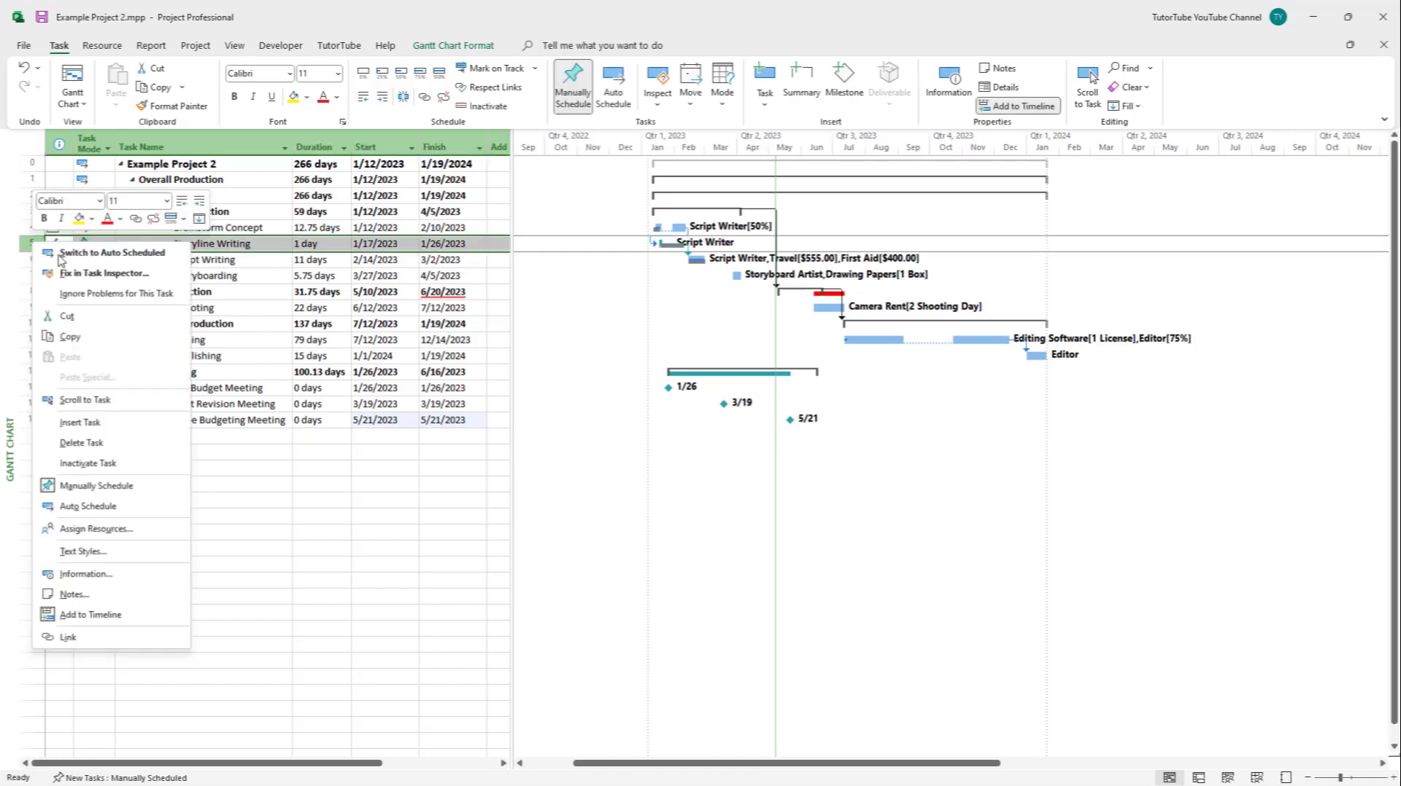
pyautogui.click(80, 423)
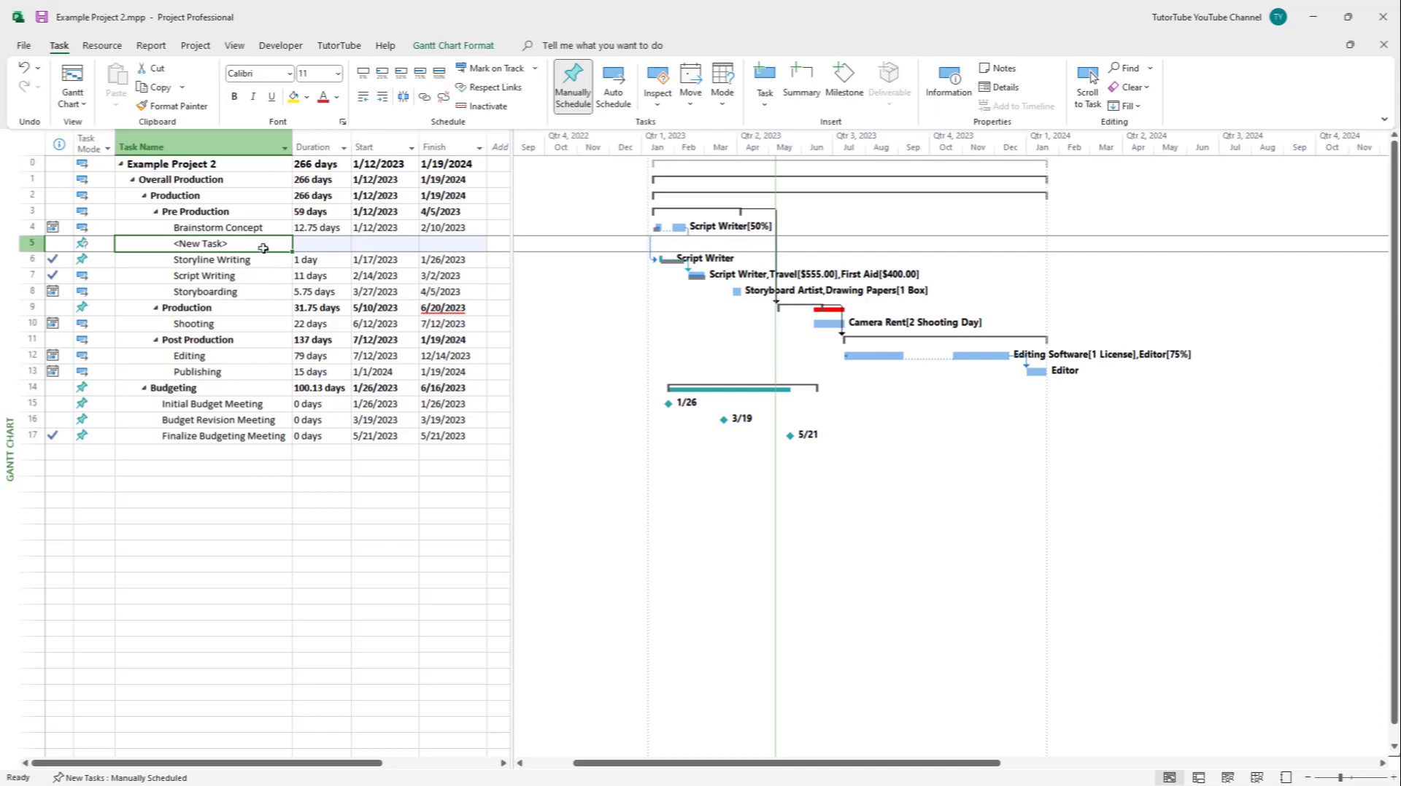
pyautogui.click(275, 307)
pyautogui.click(260, 244)
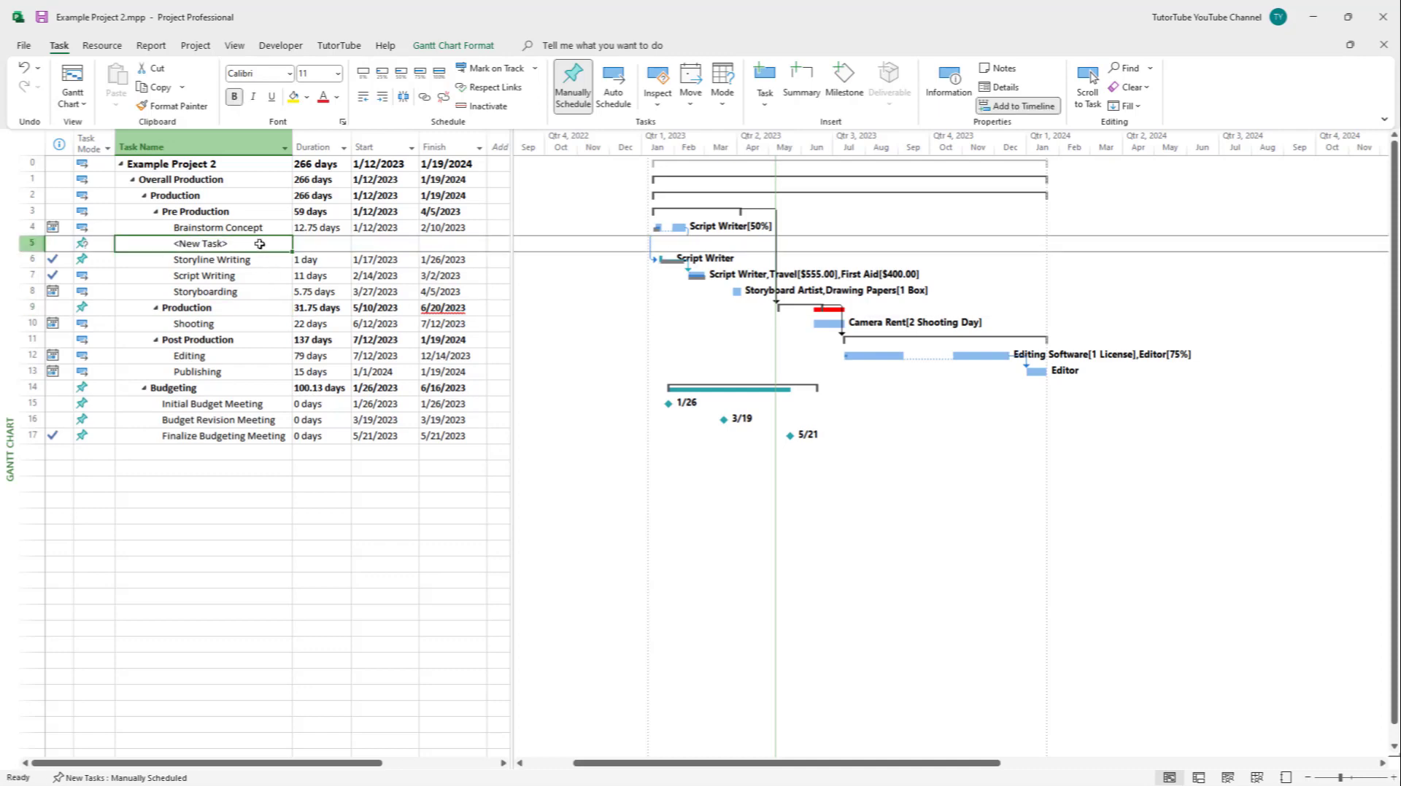
pyautogui.click(281, 309)
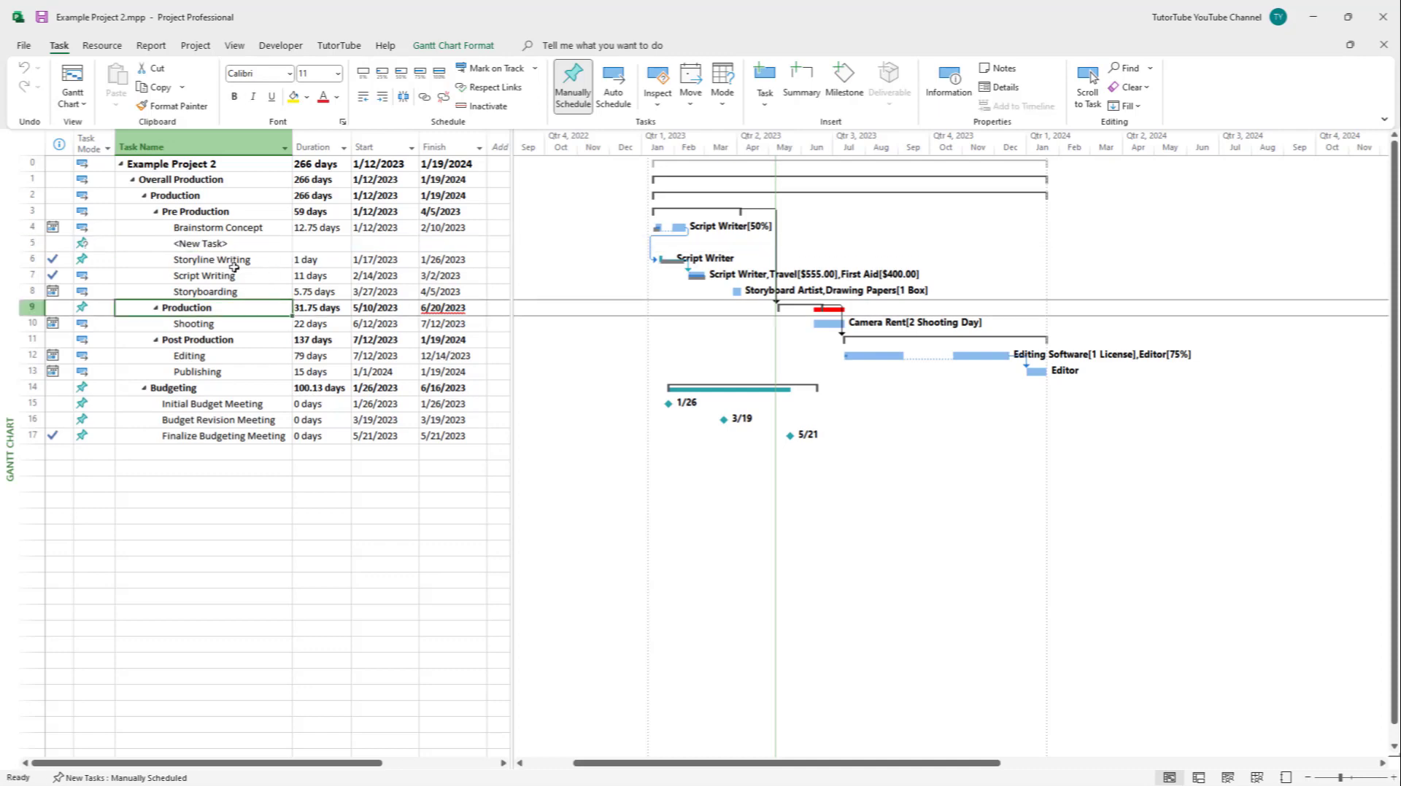
pyautogui.click(228, 244)
pyautogui.write('Concept Finalization')
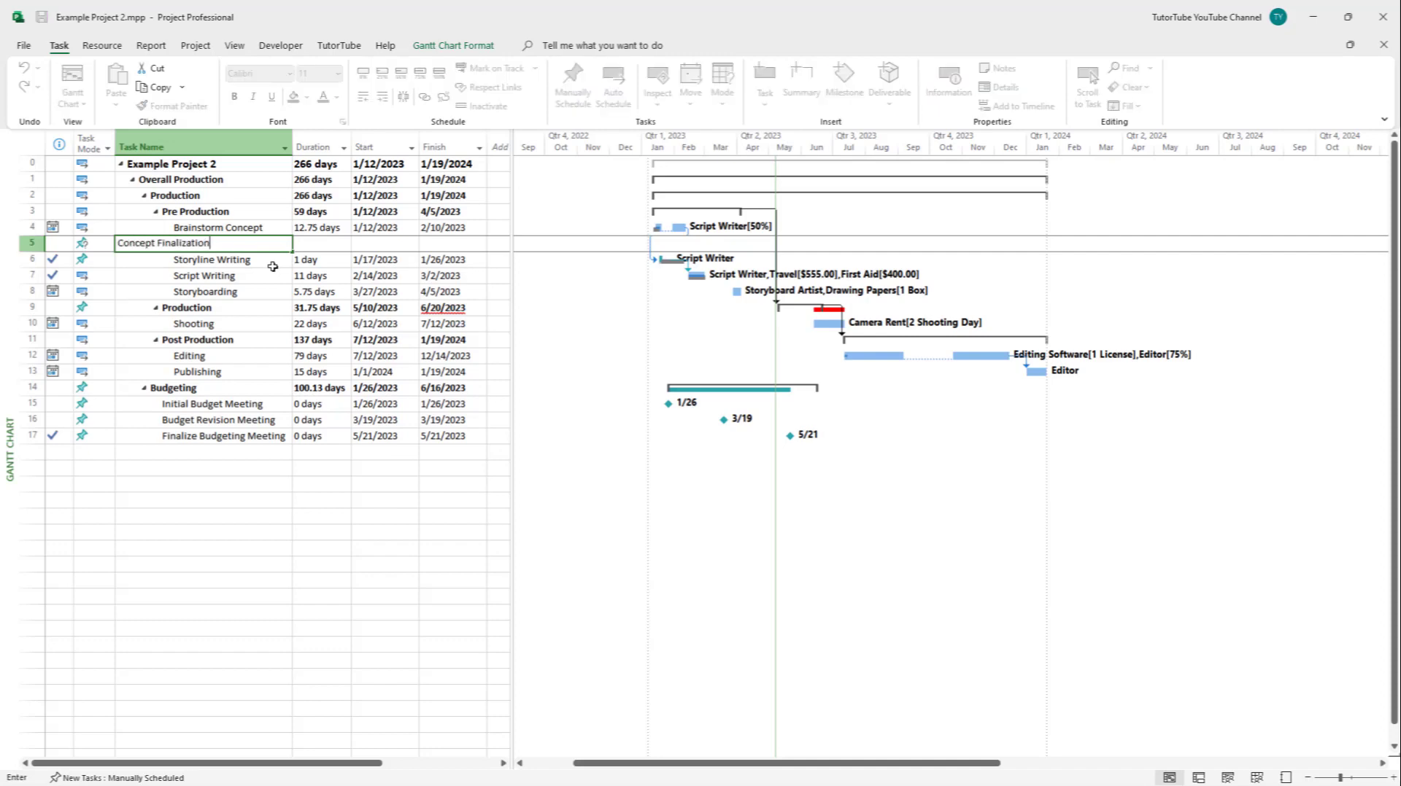
pyautogui.click(248, 483)
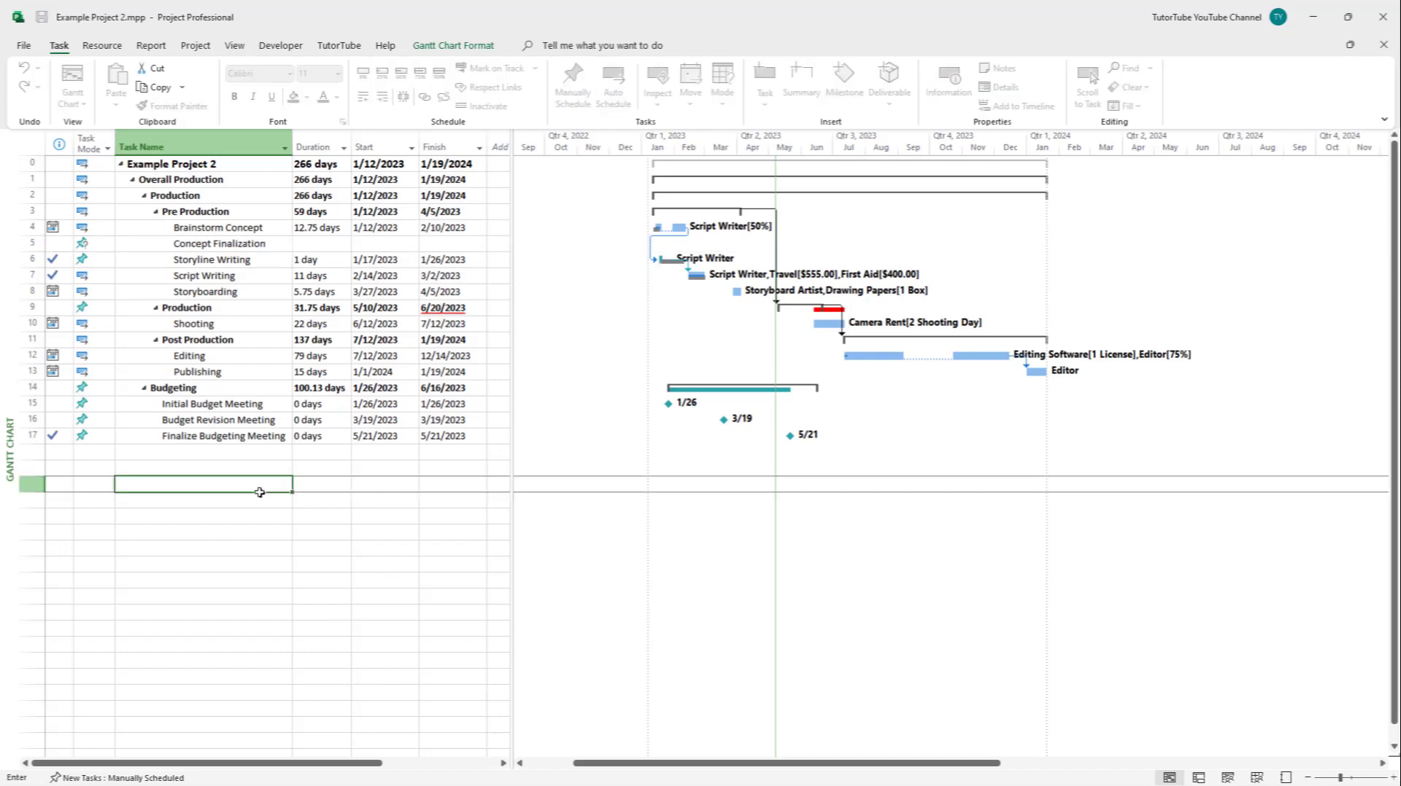
pyautogui.click(400, 485)
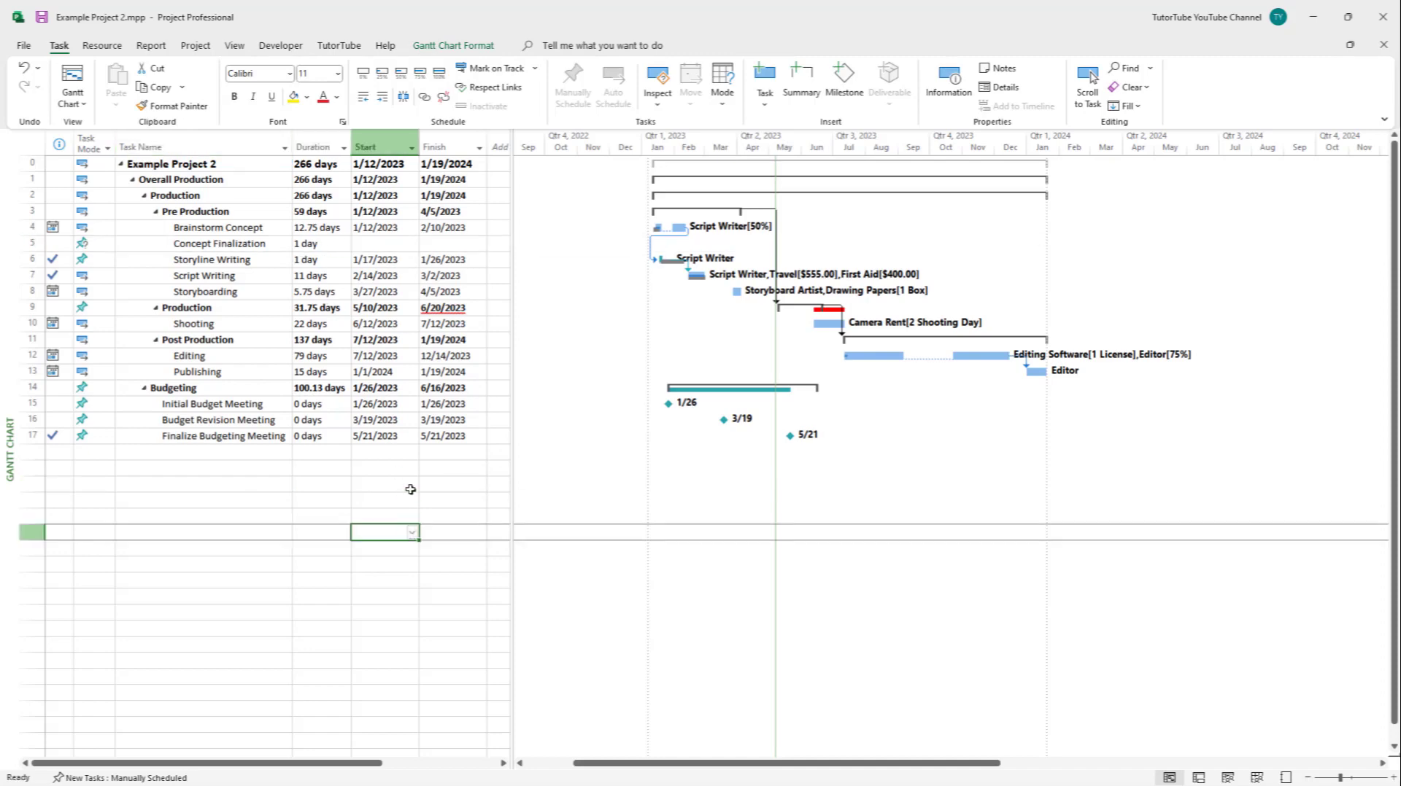
# - Give Concept Finalization a start date, pasting one and then picking January 16, 2023
pyautogui.click(391, 244)
pyautogui.hotkey('ctrl', 'c')
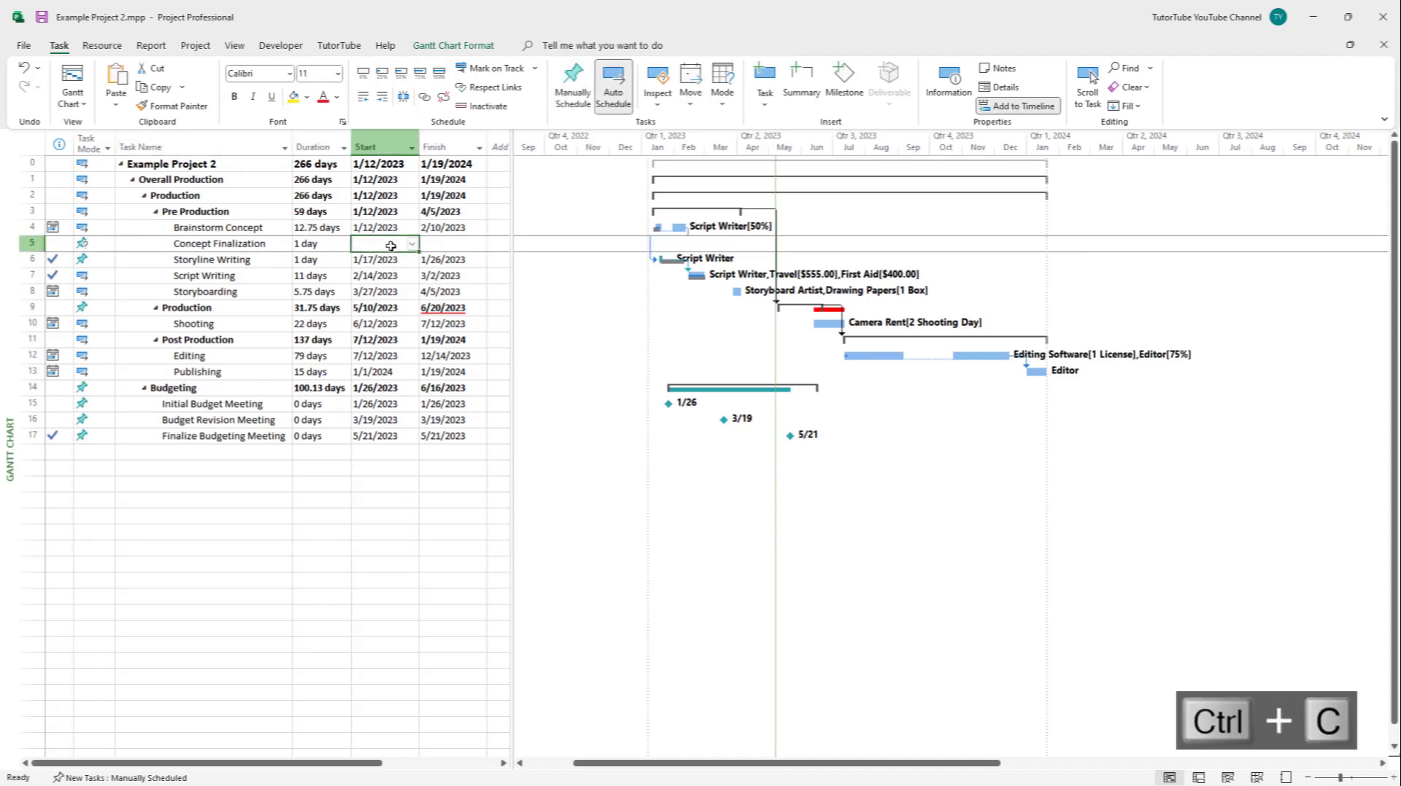
pyautogui.hotkey('ctrl', 'v')
pyautogui.click(413, 245)
pyautogui.click(413, 245)
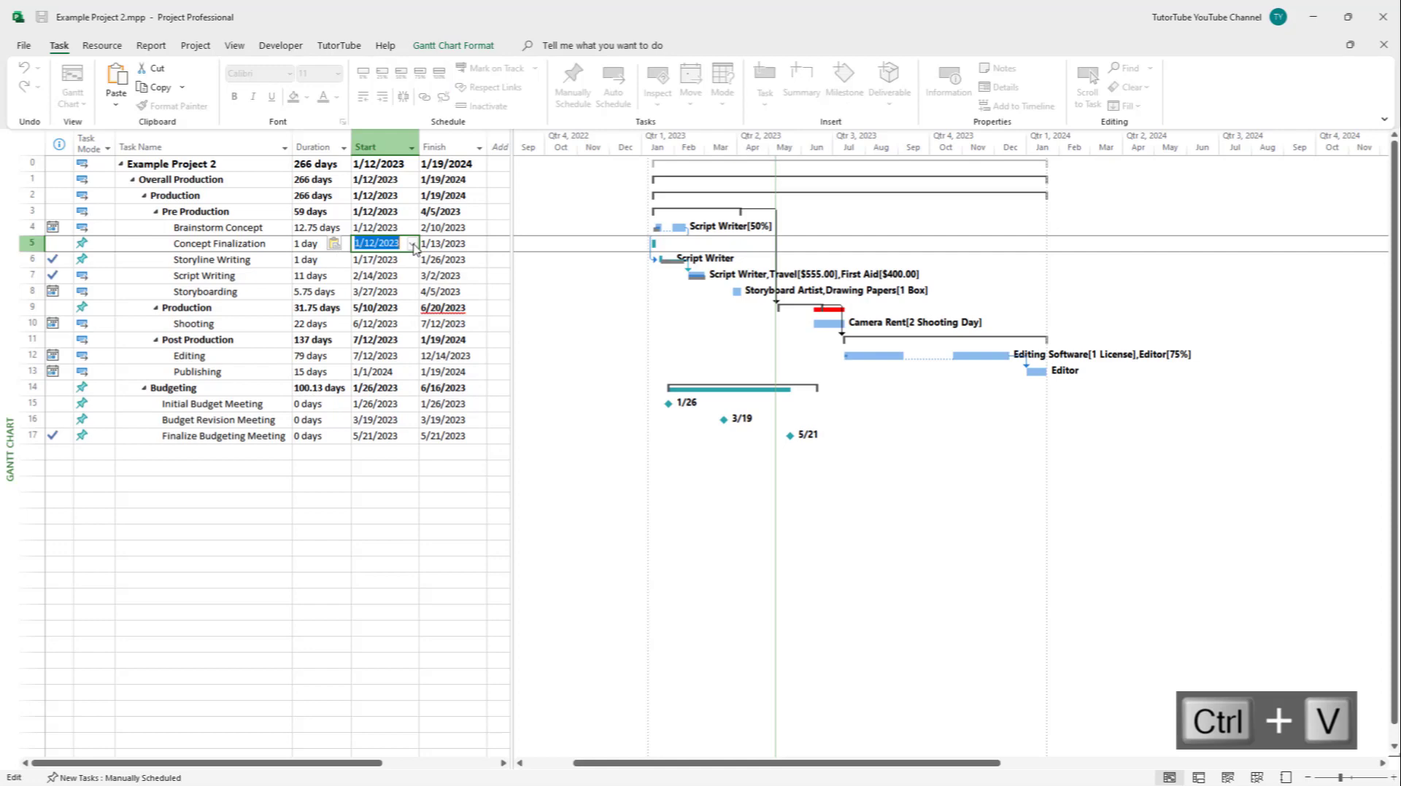
pyautogui.click(413, 246)
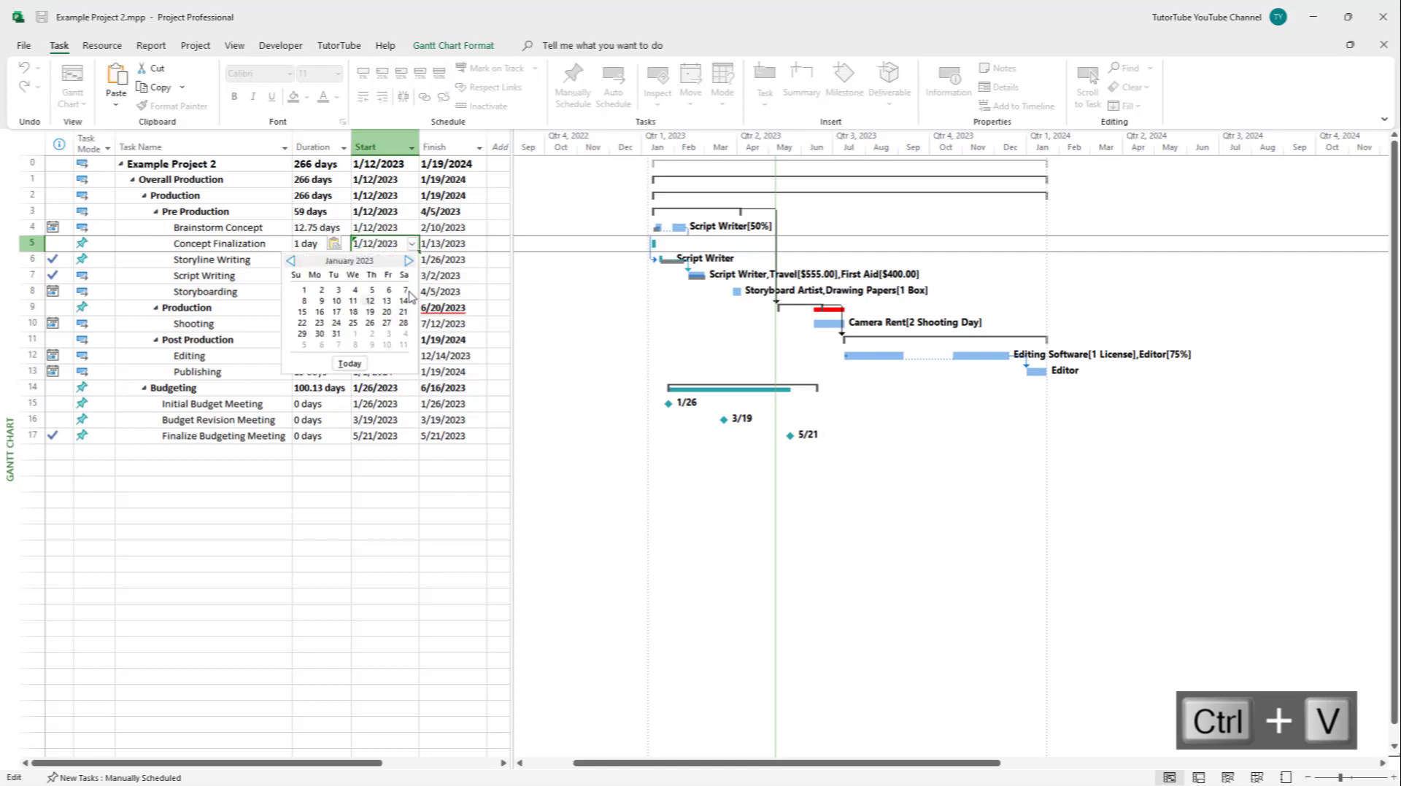
pyautogui.click(319, 312)
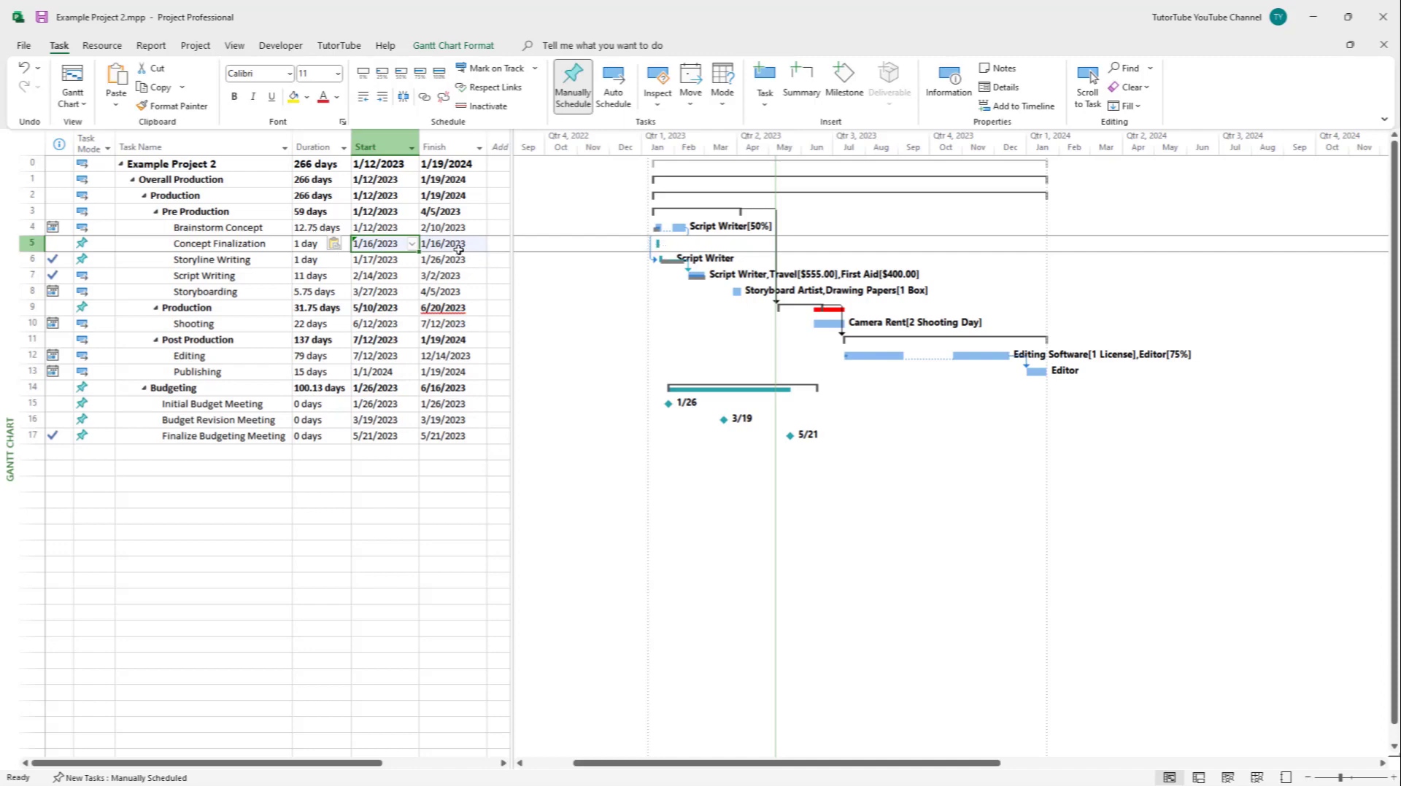
# - Adjust Concept Finalization's duration and bar, ending at 2 days, 2/5/2023 to 2/8/2023
pyautogui.click(295, 248)
pyautogui.write('2')
pyautogui.press('Return')
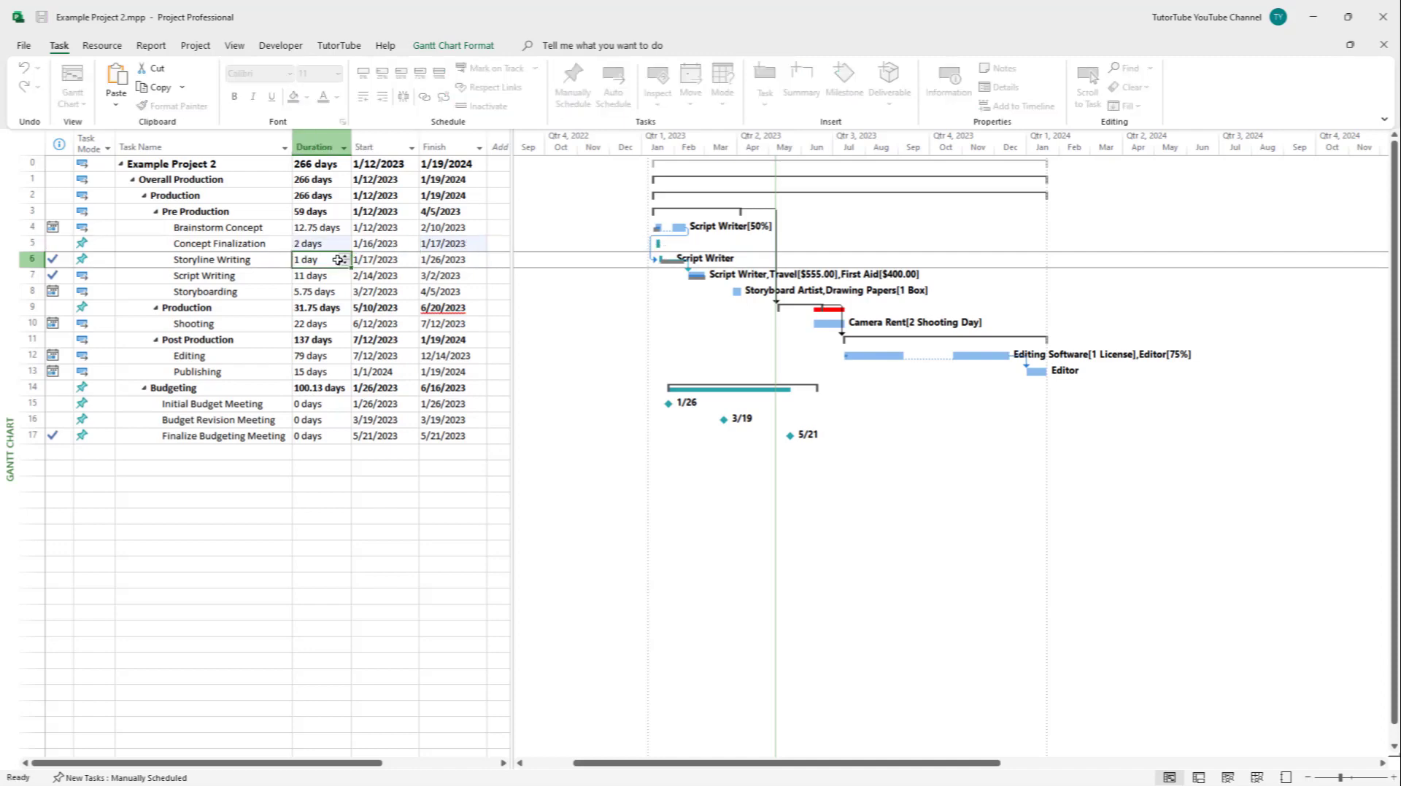
pyautogui.moveTo(659, 243); pyautogui.dragTo(701, 242)
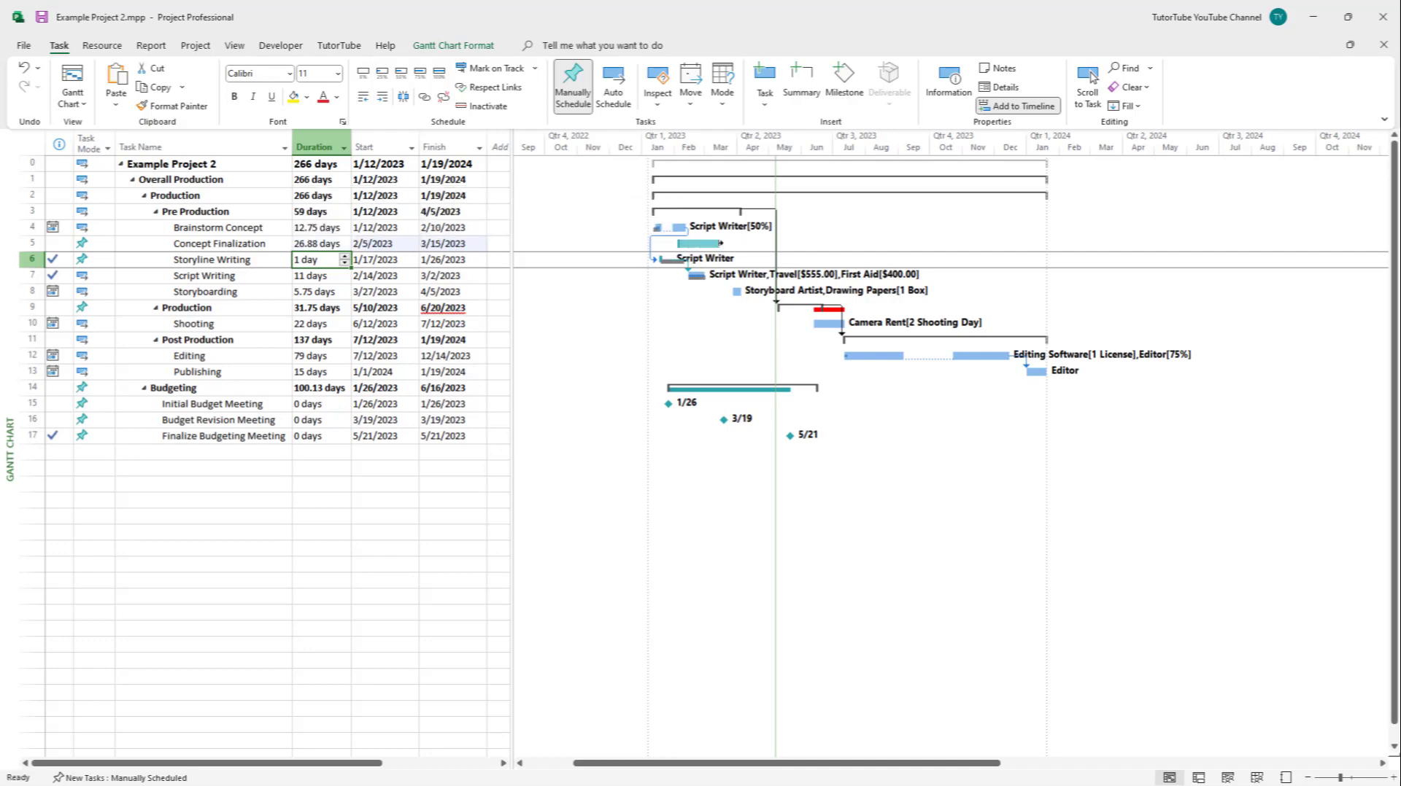
pyautogui.click(330, 243)
pyautogui.write('1')
pyautogui.press('Return')
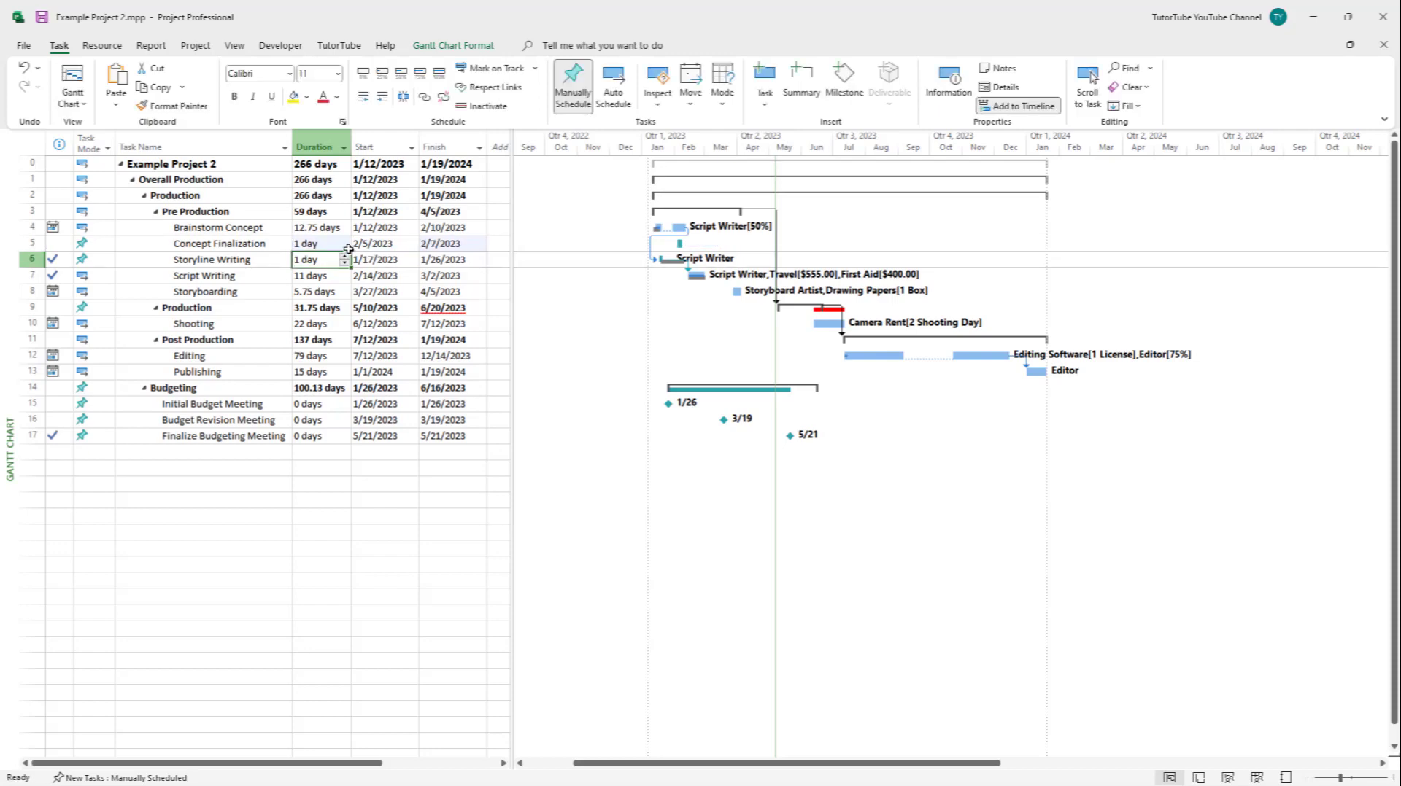
pyautogui.click(349, 249)
pyautogui.write('2')
pyautogui.press('Return')
pyautogui.click(372, 558)
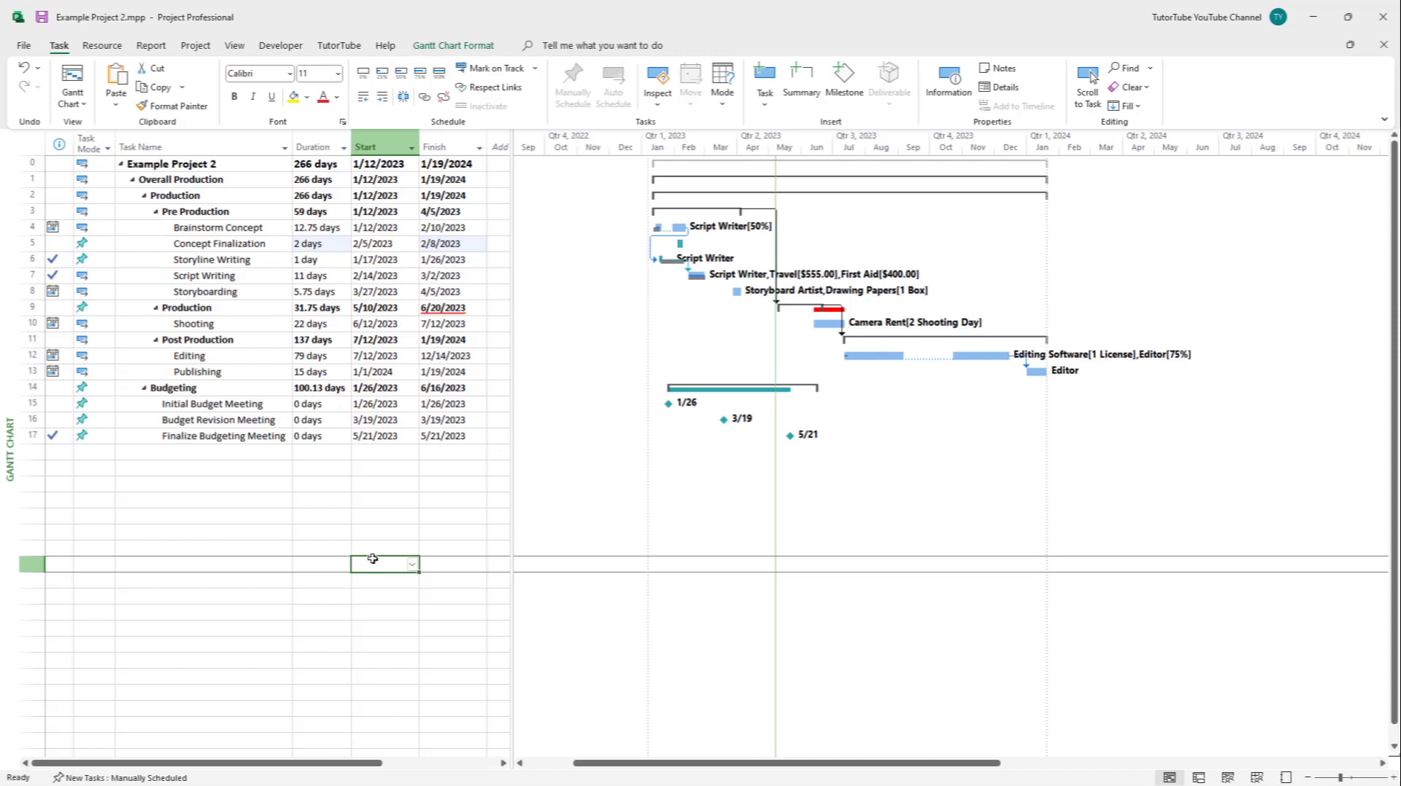
pyautogui.click(395, 515)
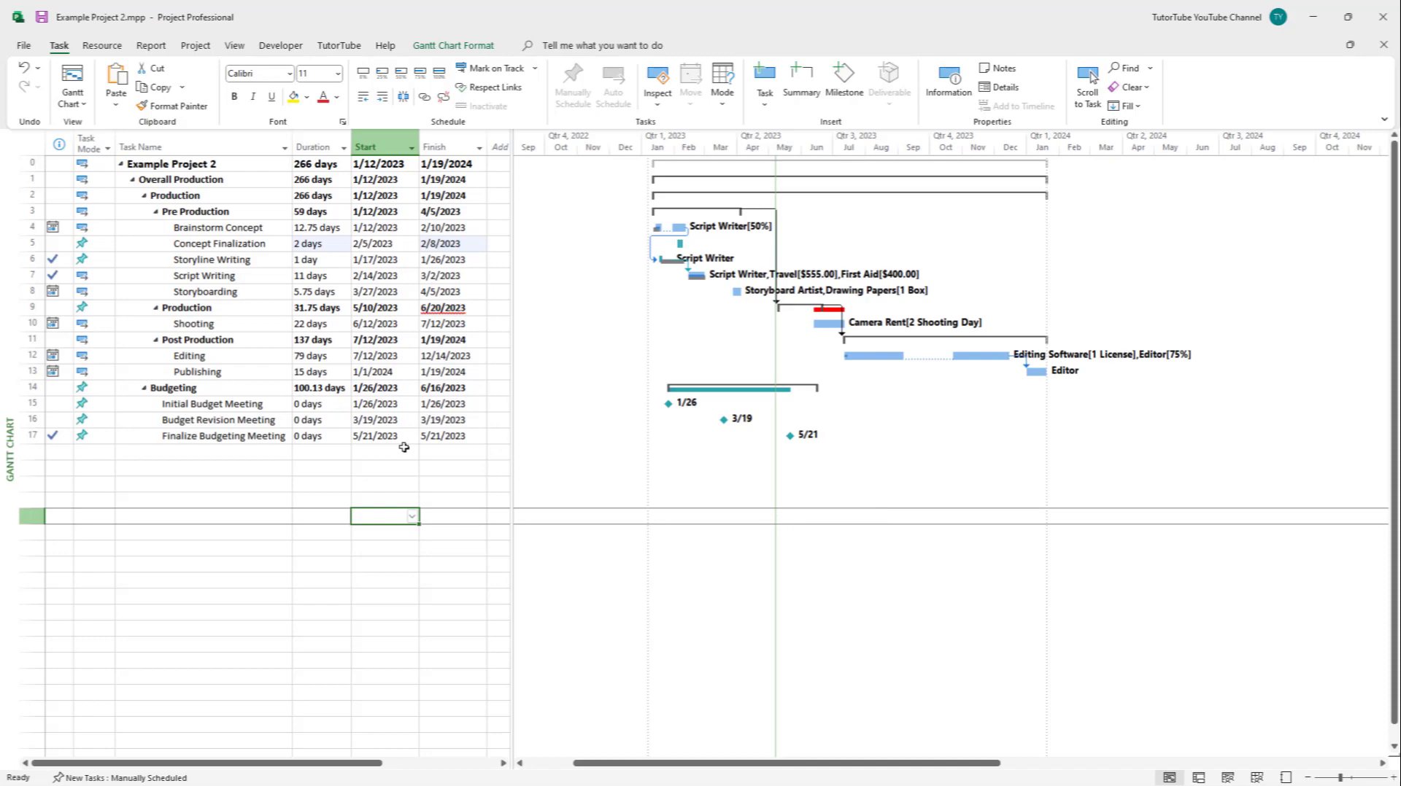
# - Open Compare Projects from the Report tab
pyautogui.click(151, 45)
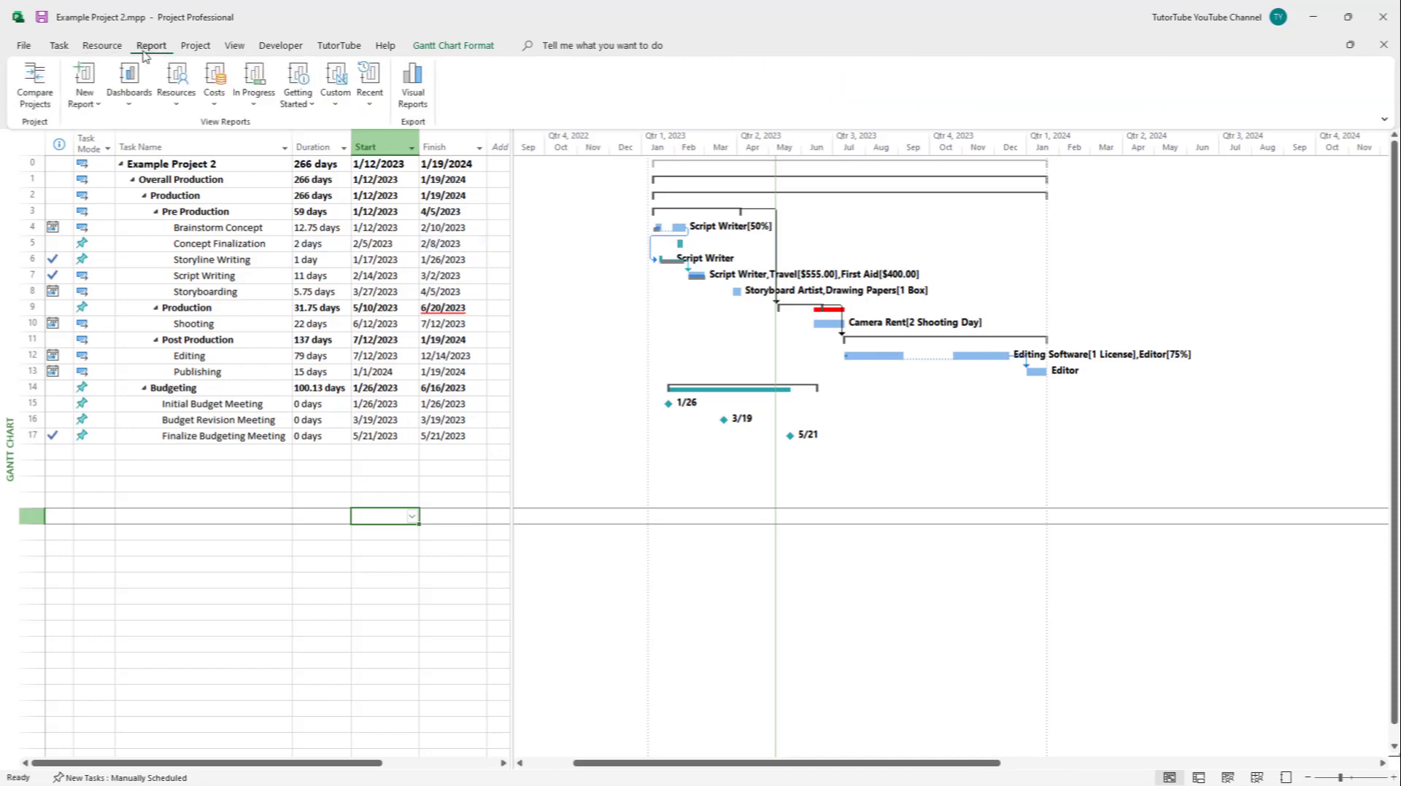
pyautogui.click(48, 90)
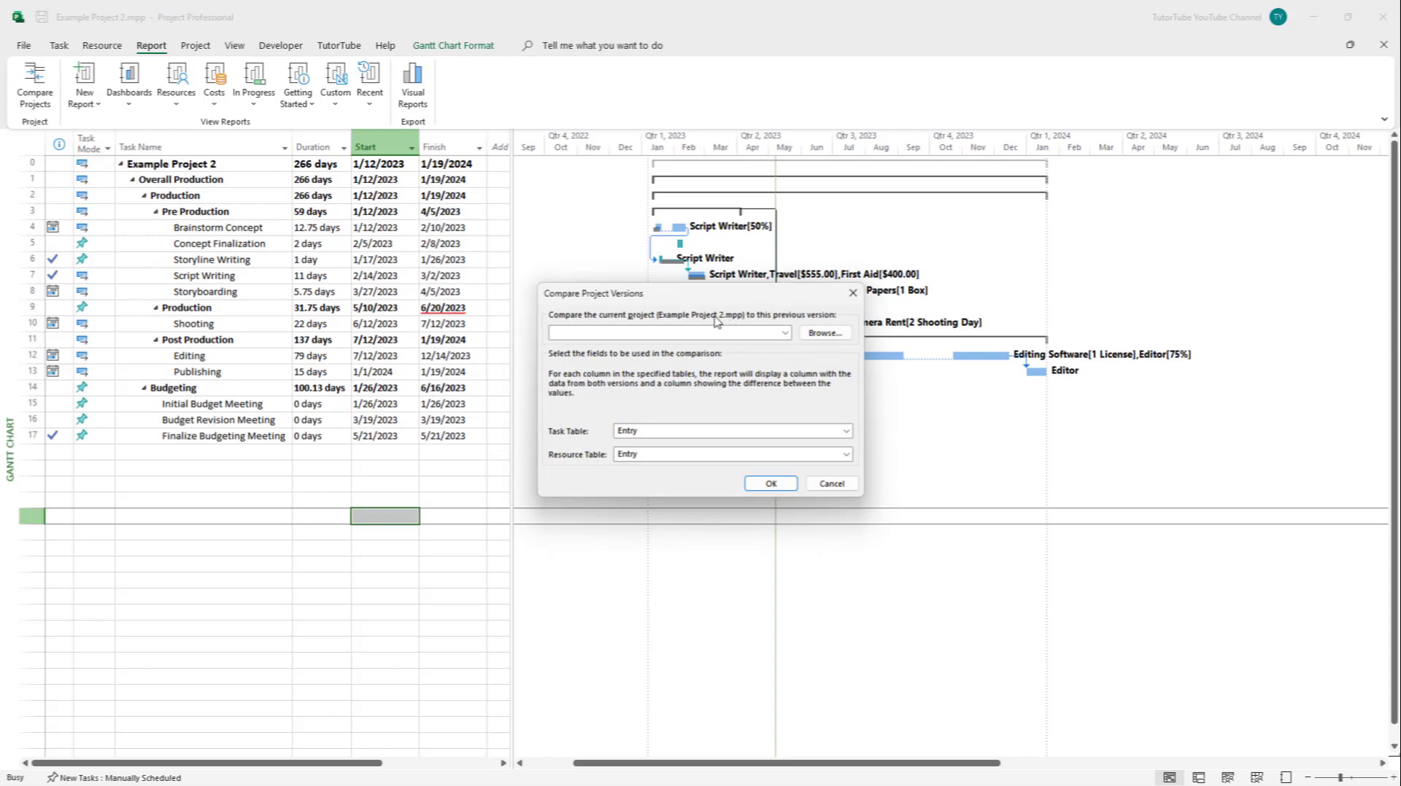
# - Select Example Project.mpp as the previous version to compare against
pyautogui.click(817, 333)
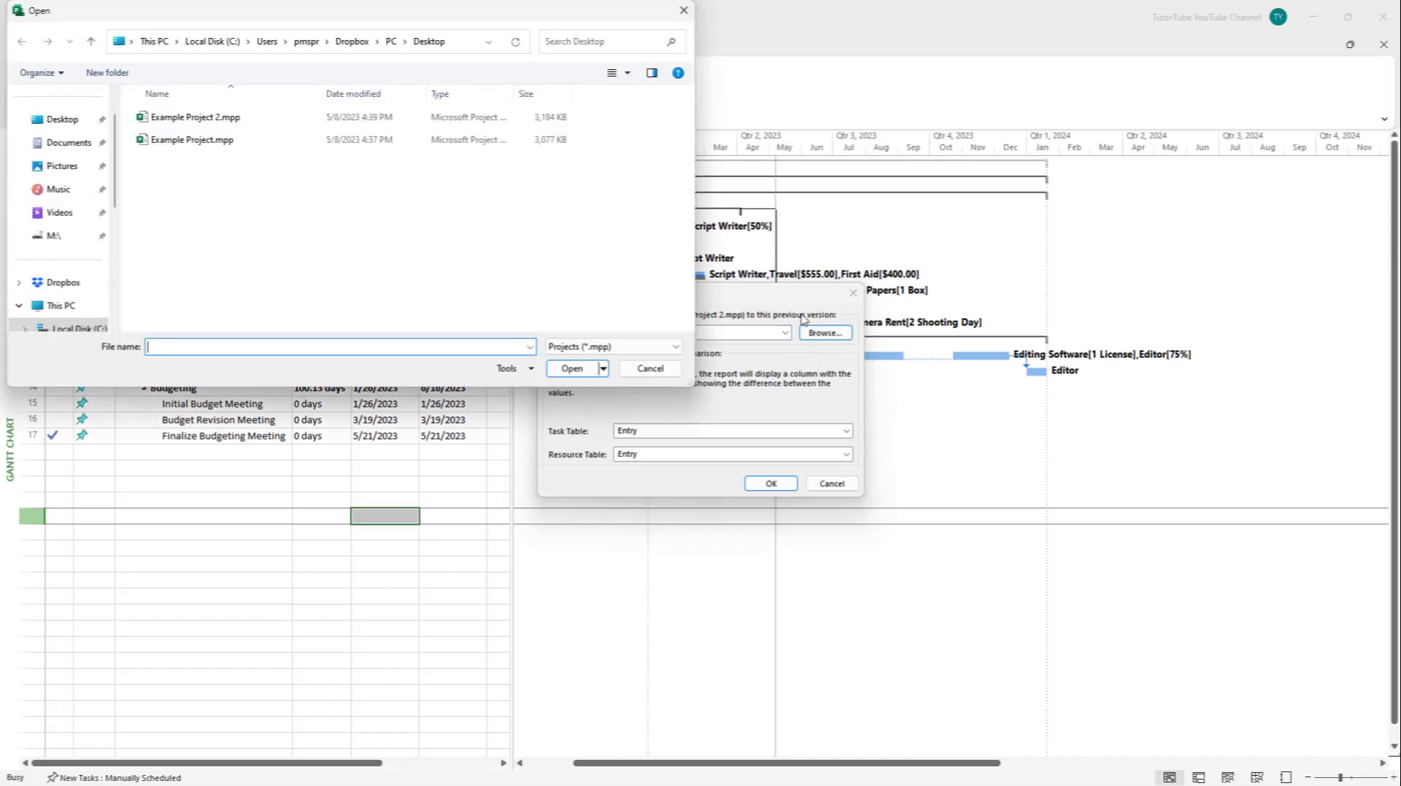
pyautogui.click(206, 150)
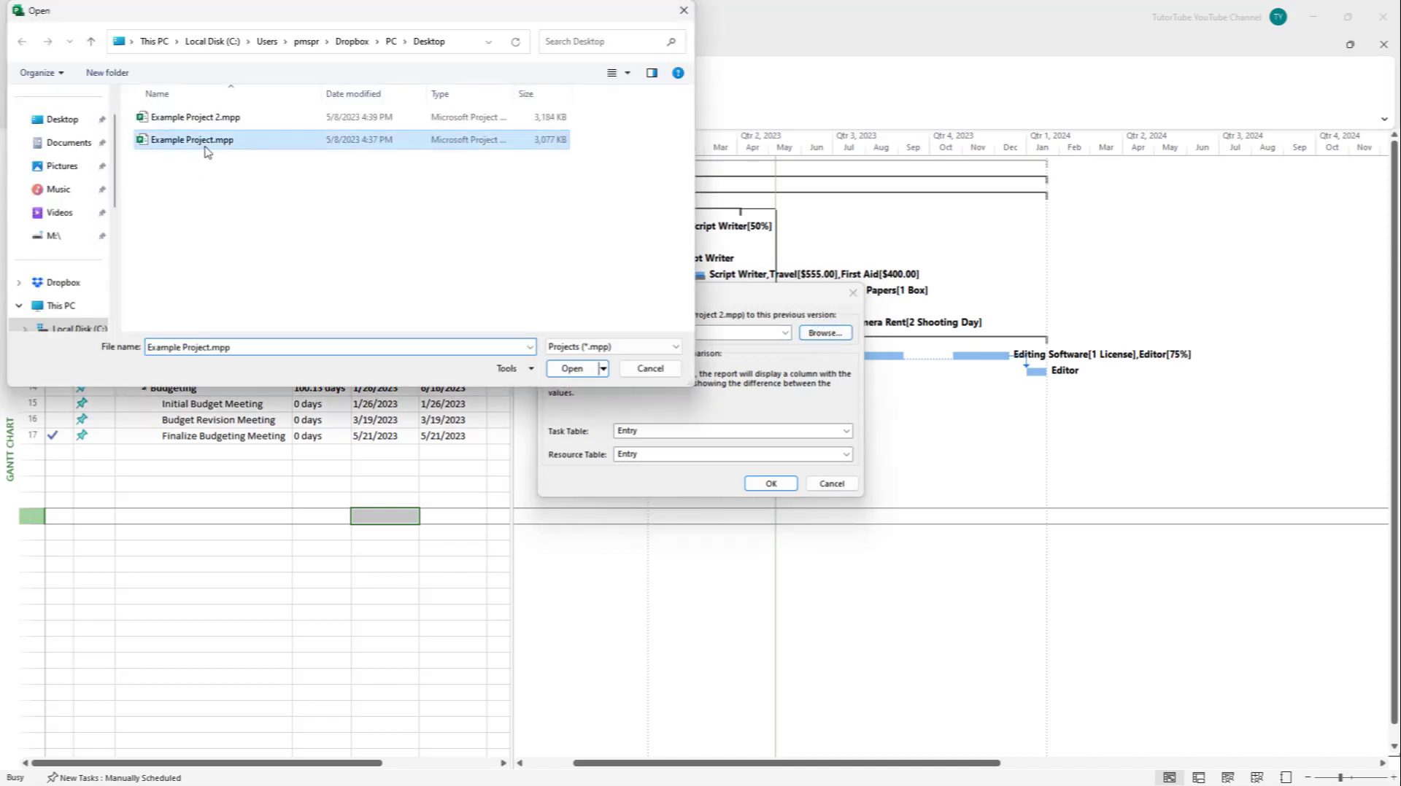
pyautogui.click(571, 369)
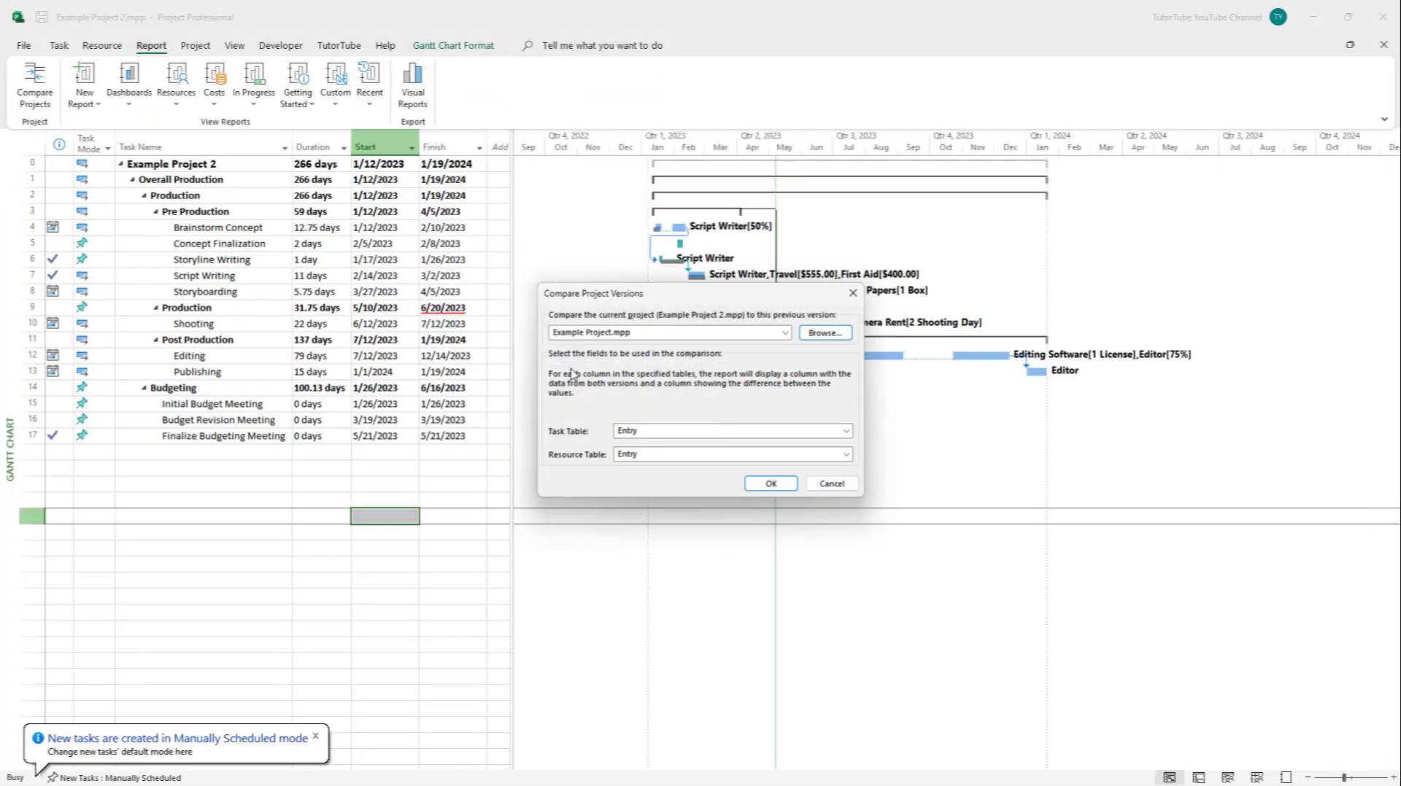
# - Keep Entry as both the task table and the resource table
pyautogui.click(678, 431)
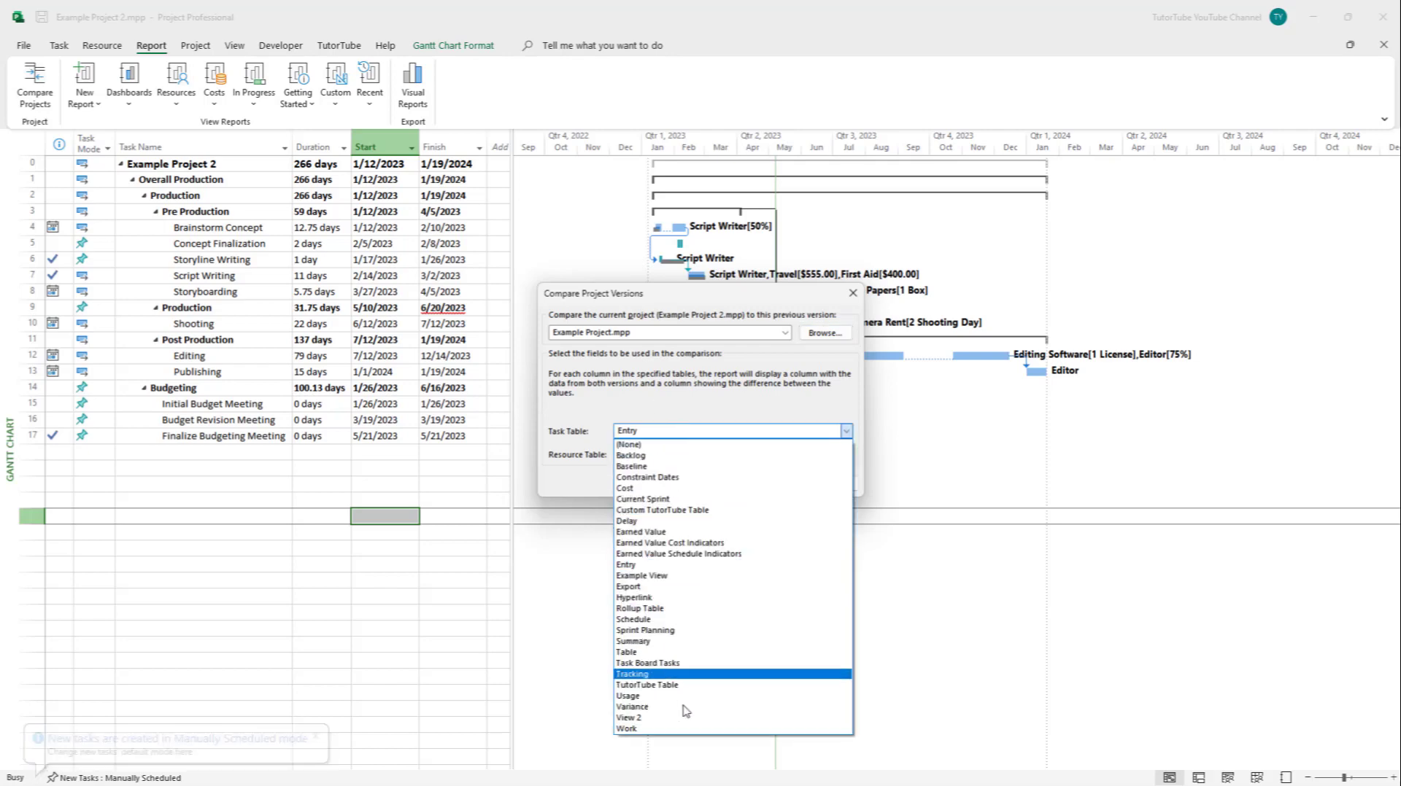
pyautogui.click(683, 407)
pyautogui.click(667, 457)
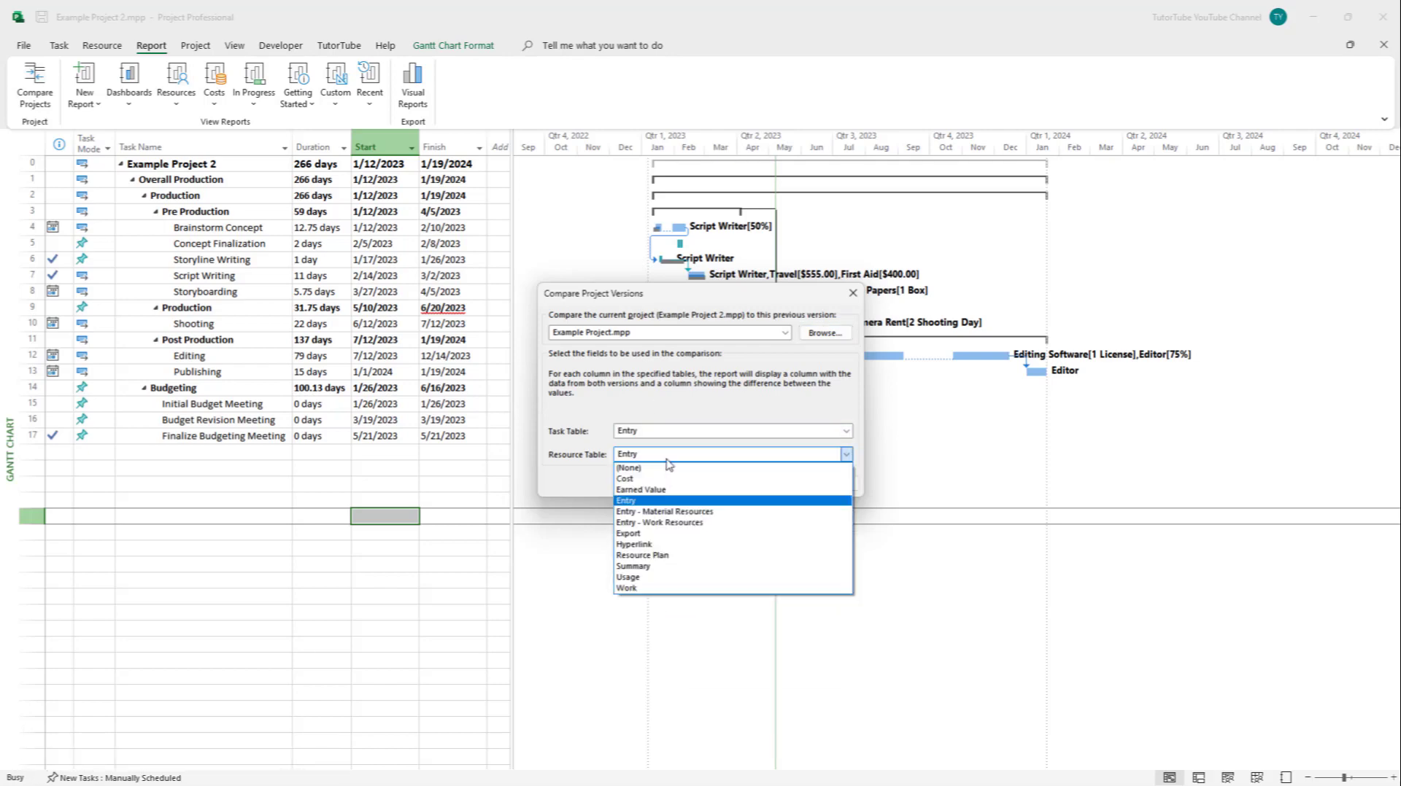
pyautogui.click(667, 500)
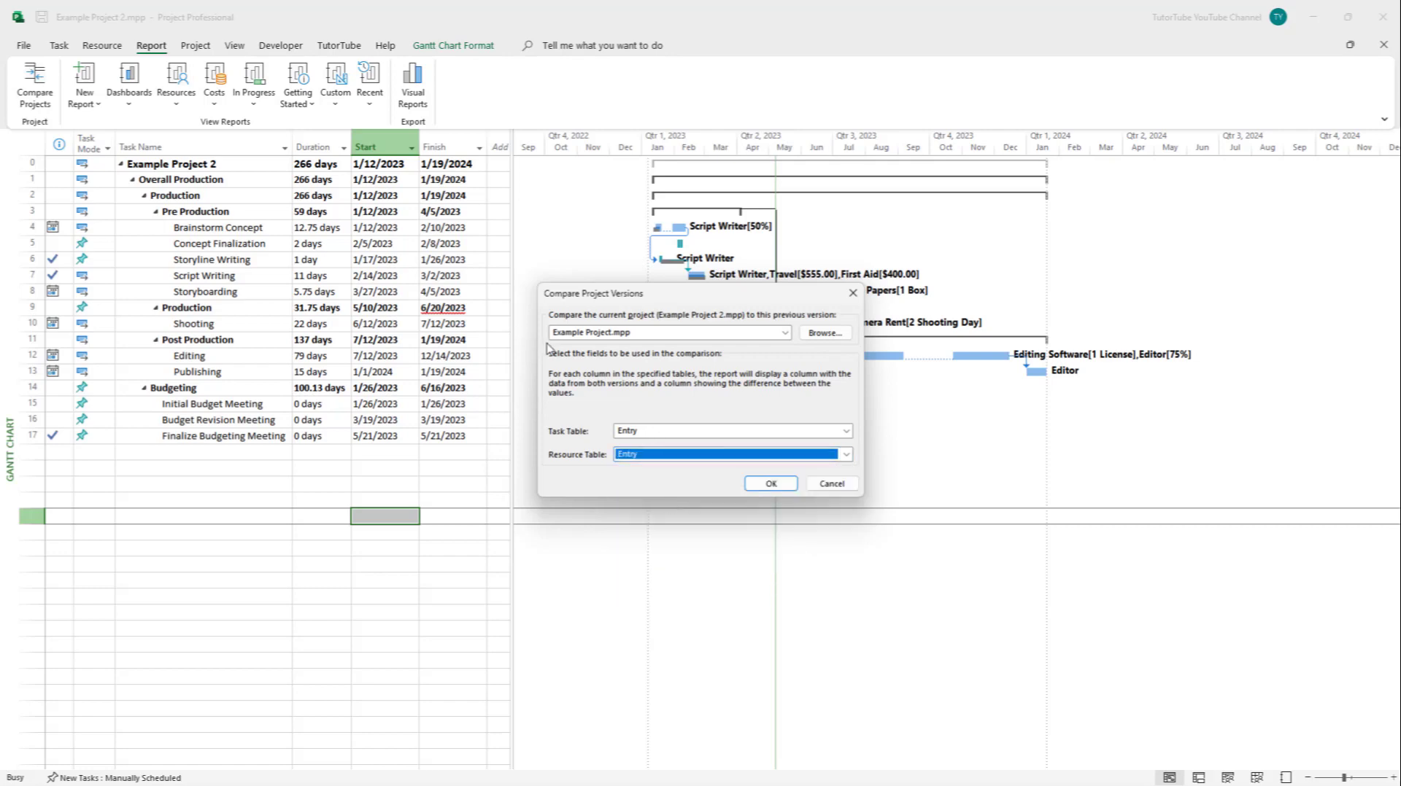
pyautogui.click(635, 457)
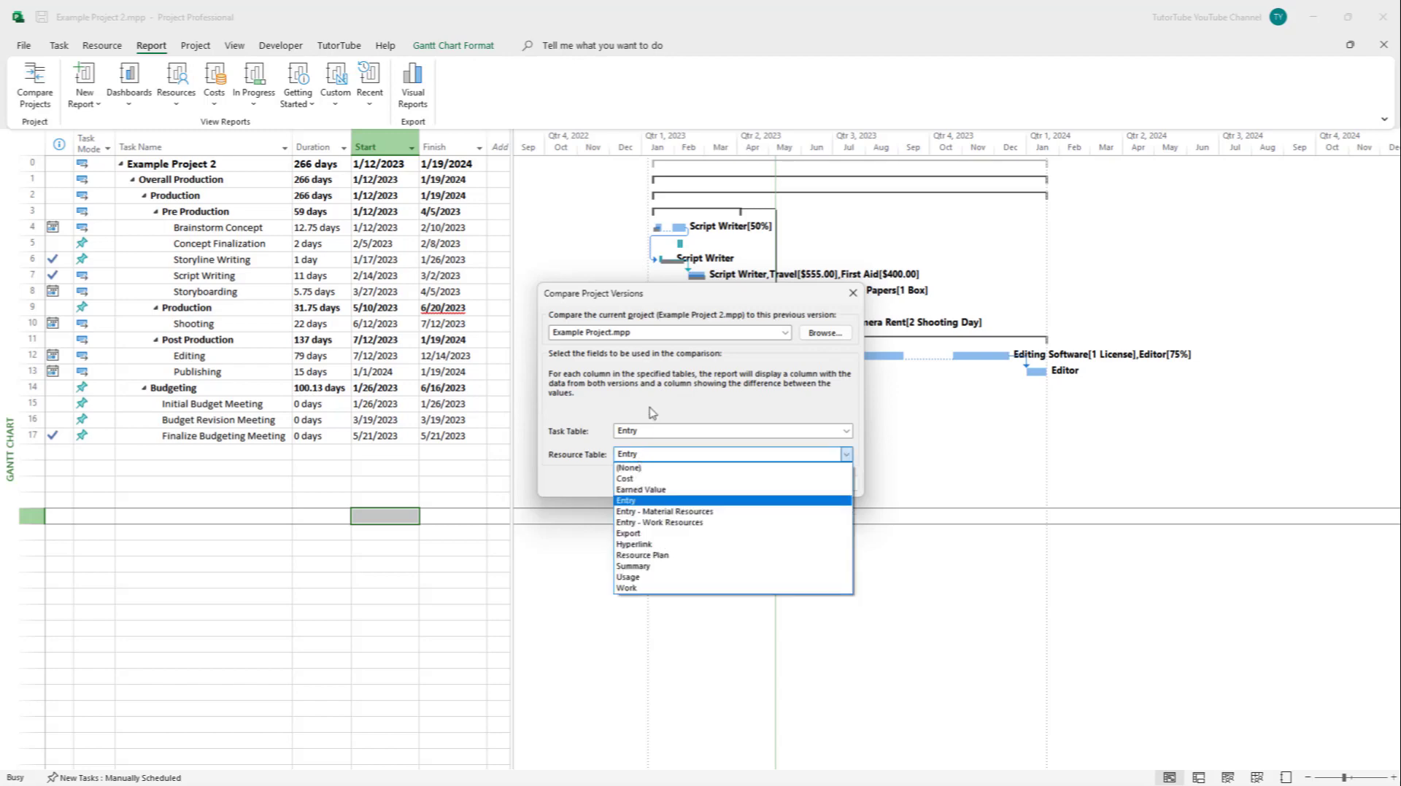
pyautogui.click(690, 392)
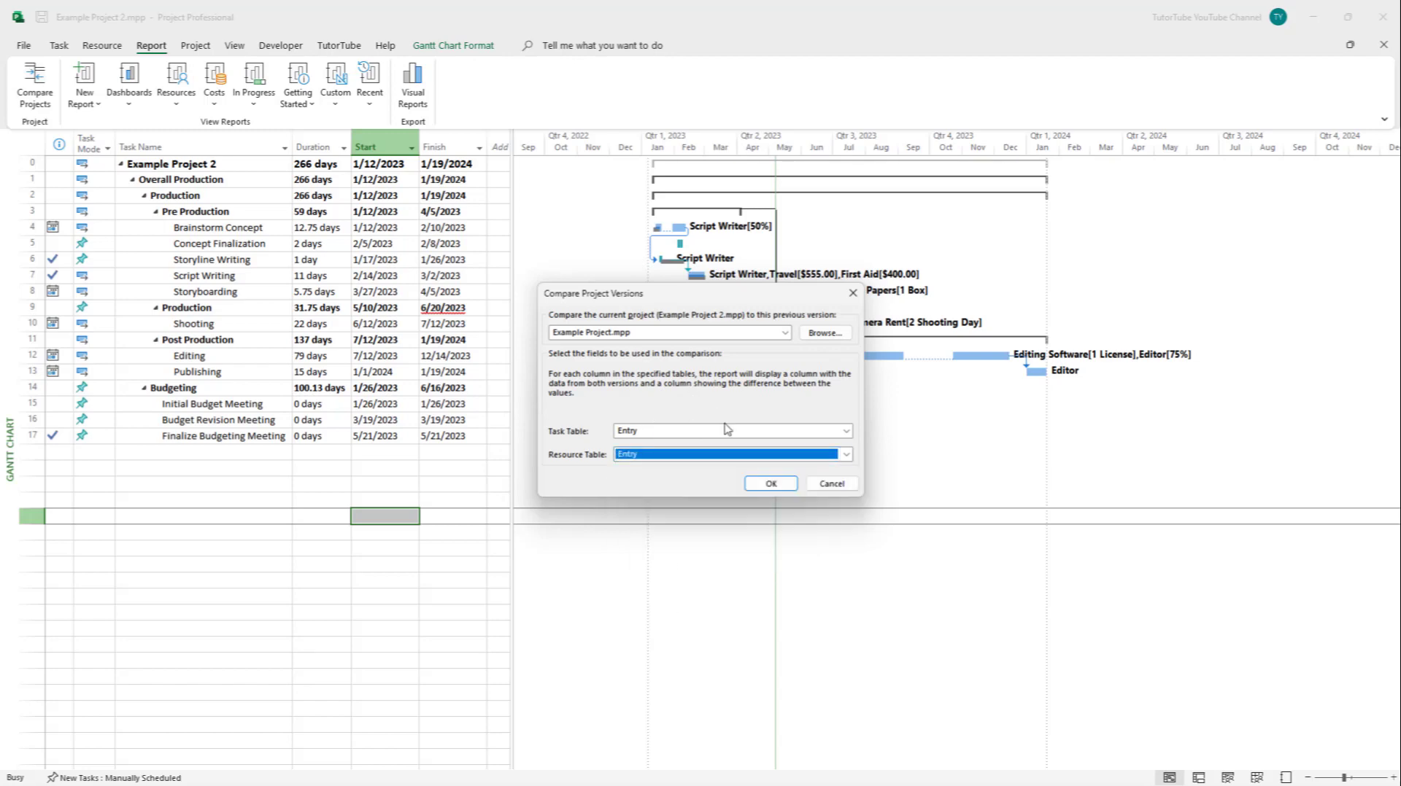
# - Run the comparison to generate the Comparison Report of both versions
pyautogui.click(783, 490)
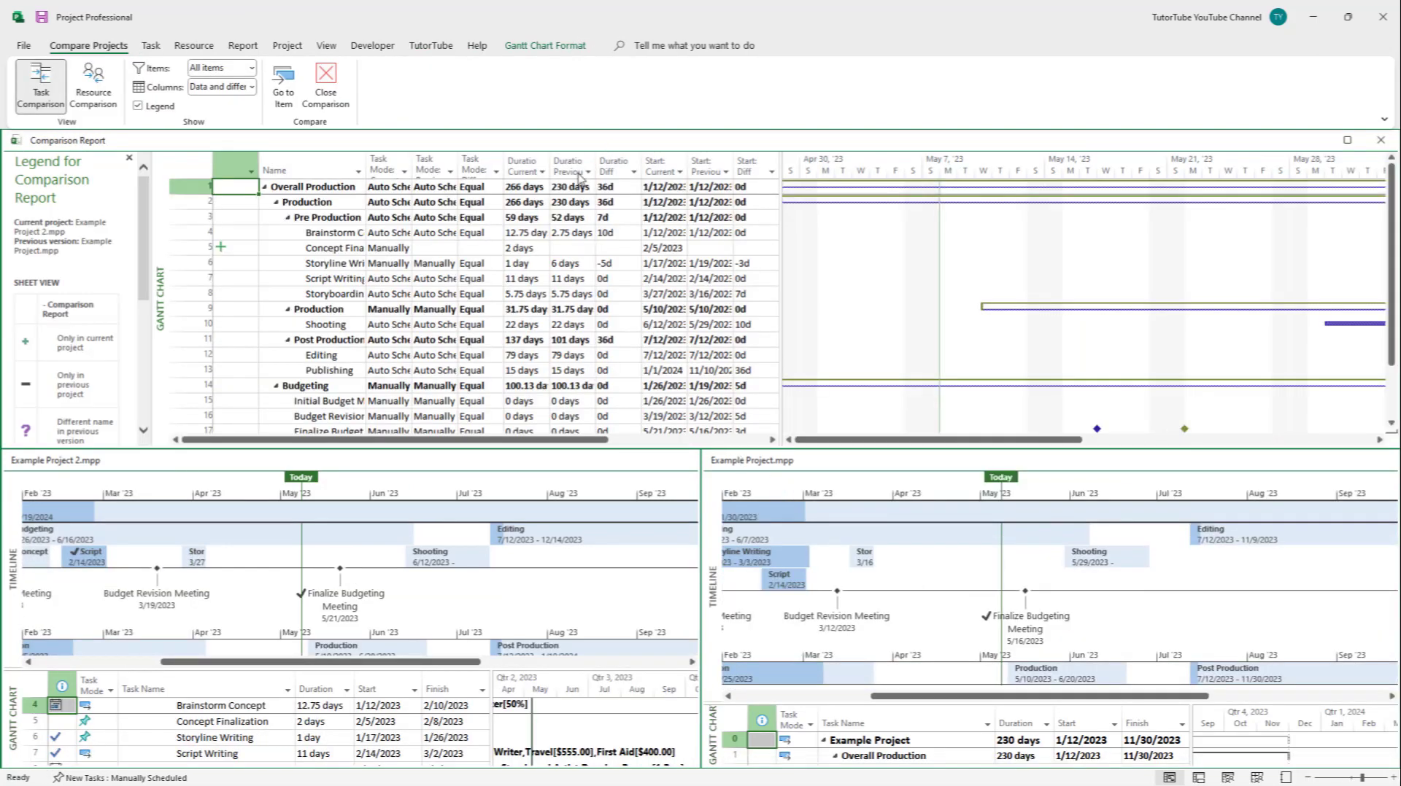
pyautogui.moveTo(306, 662); pyautogui.dragTo(343, 662)
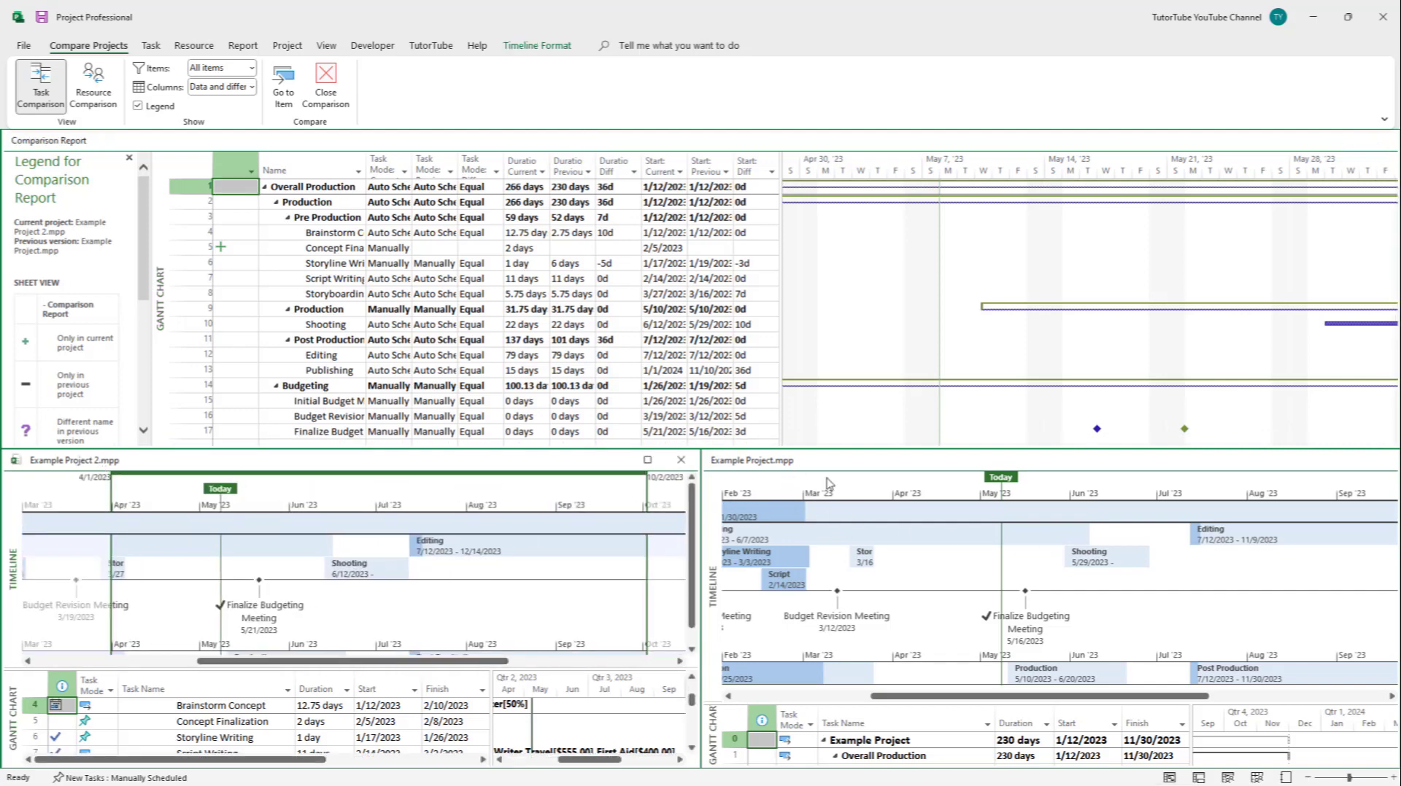
pyautogui.moveTo(1050, 696); pyautogui.dragTo(1090, 674)
pyautogui.click(1067, 722)
pyautogui.scroll(-1, 1061, 729)
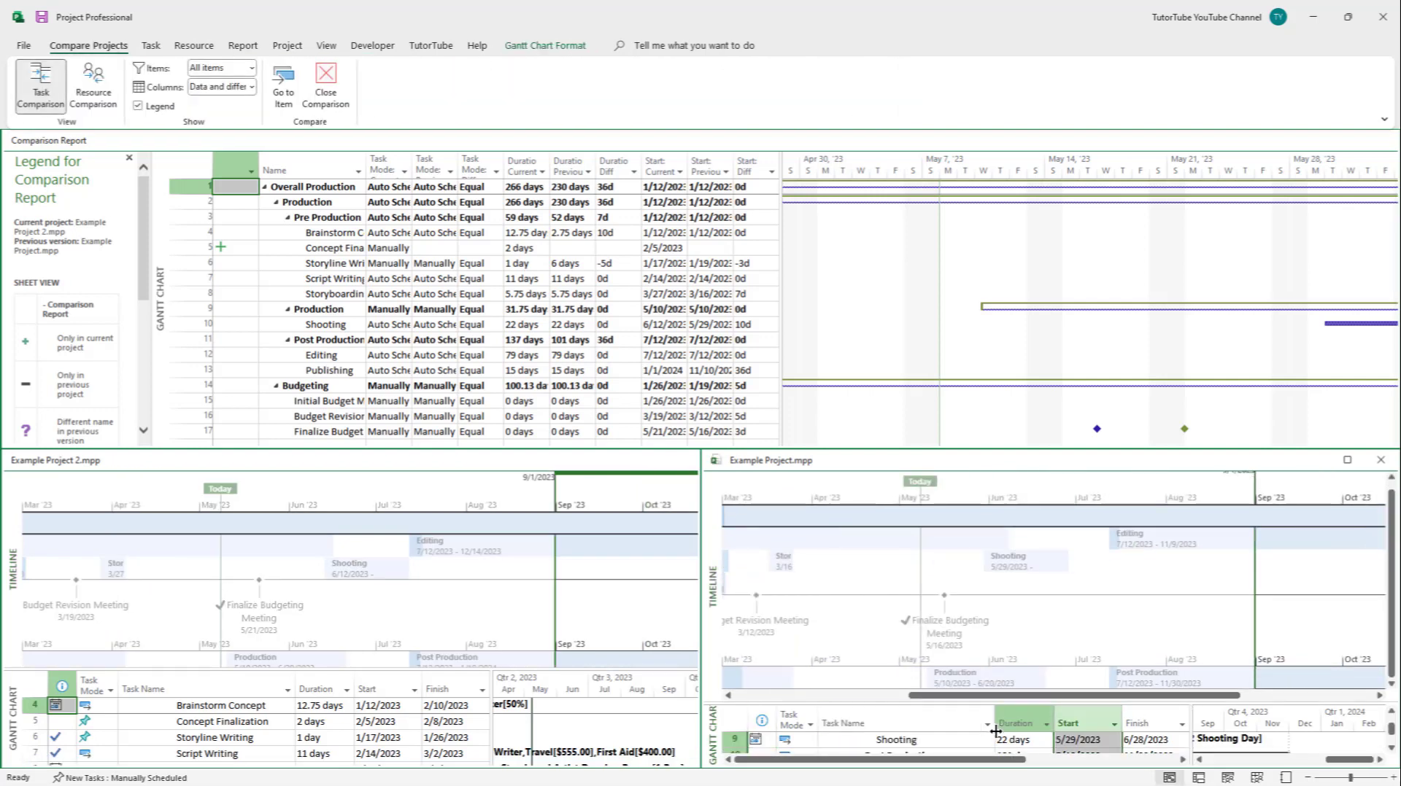
pyautogui.hotkey('alt', 'f')
pyautogui.press('a')
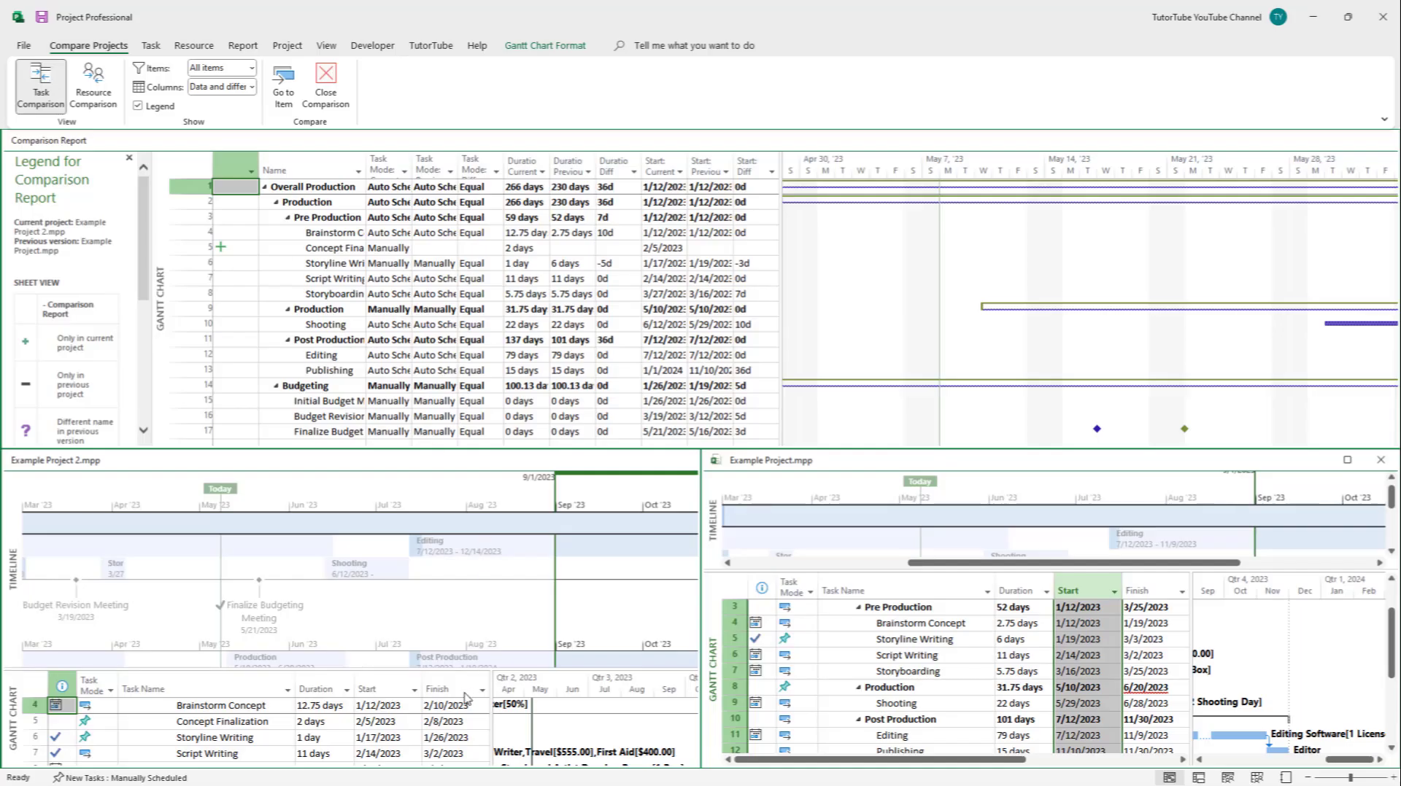
# - Enlarge the Example Project 2 task table and scroll both project task grids
pyautogui.moveTo(470, 673); pyautogui.dragTo(470, 536)
pyautogui.click(949, 632)
pyautogui.scroll(-8, 976, 655)
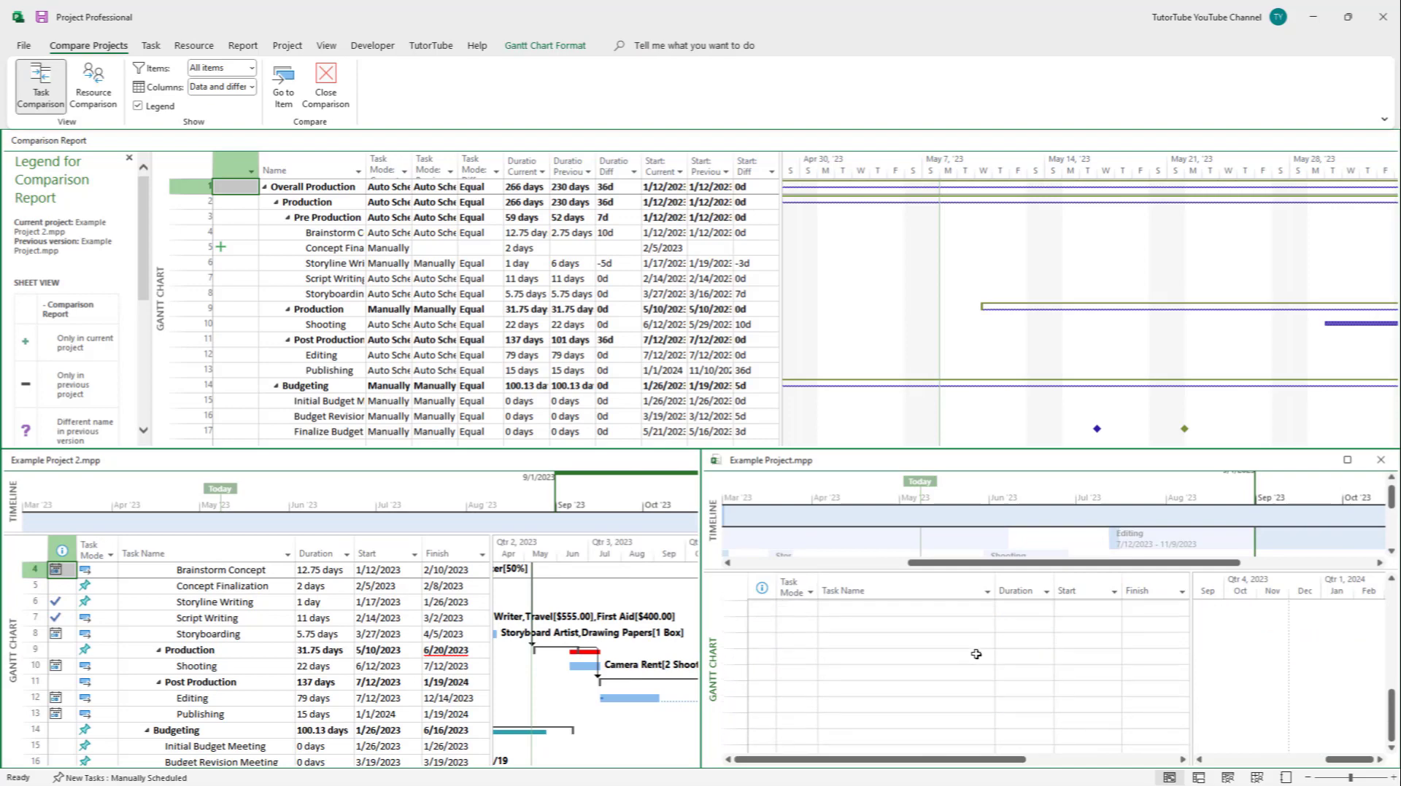
pyautogui.scroll(10, 976, 654)
pyautogui.click(426, 645)
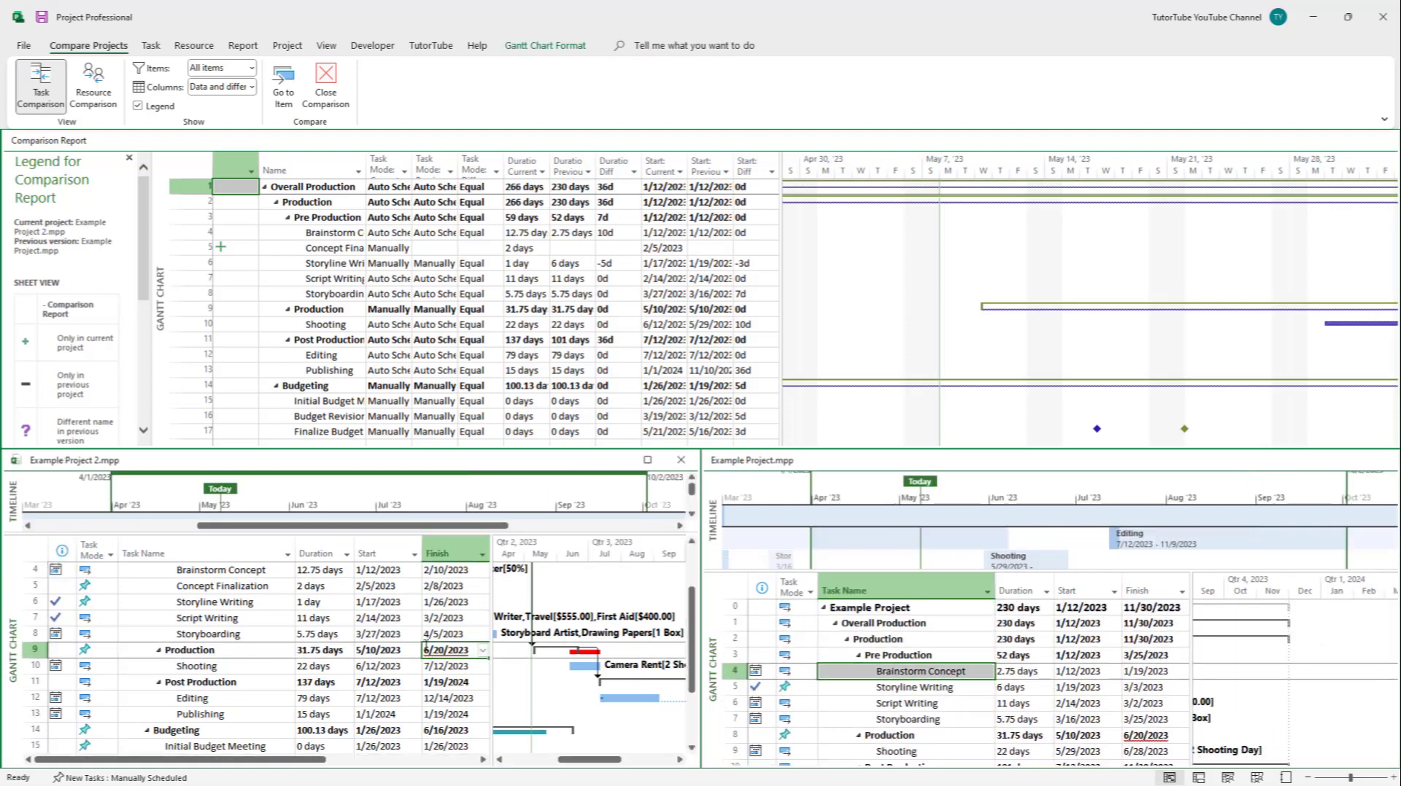
pyautogui.scroll(-2, 426, 645)
pyautogui.scroll(4, 425, 646)
# - Inspect report differences such as Pre Production's 59 days and Overall Production's 266 days
pyautogui.click(489, 253)
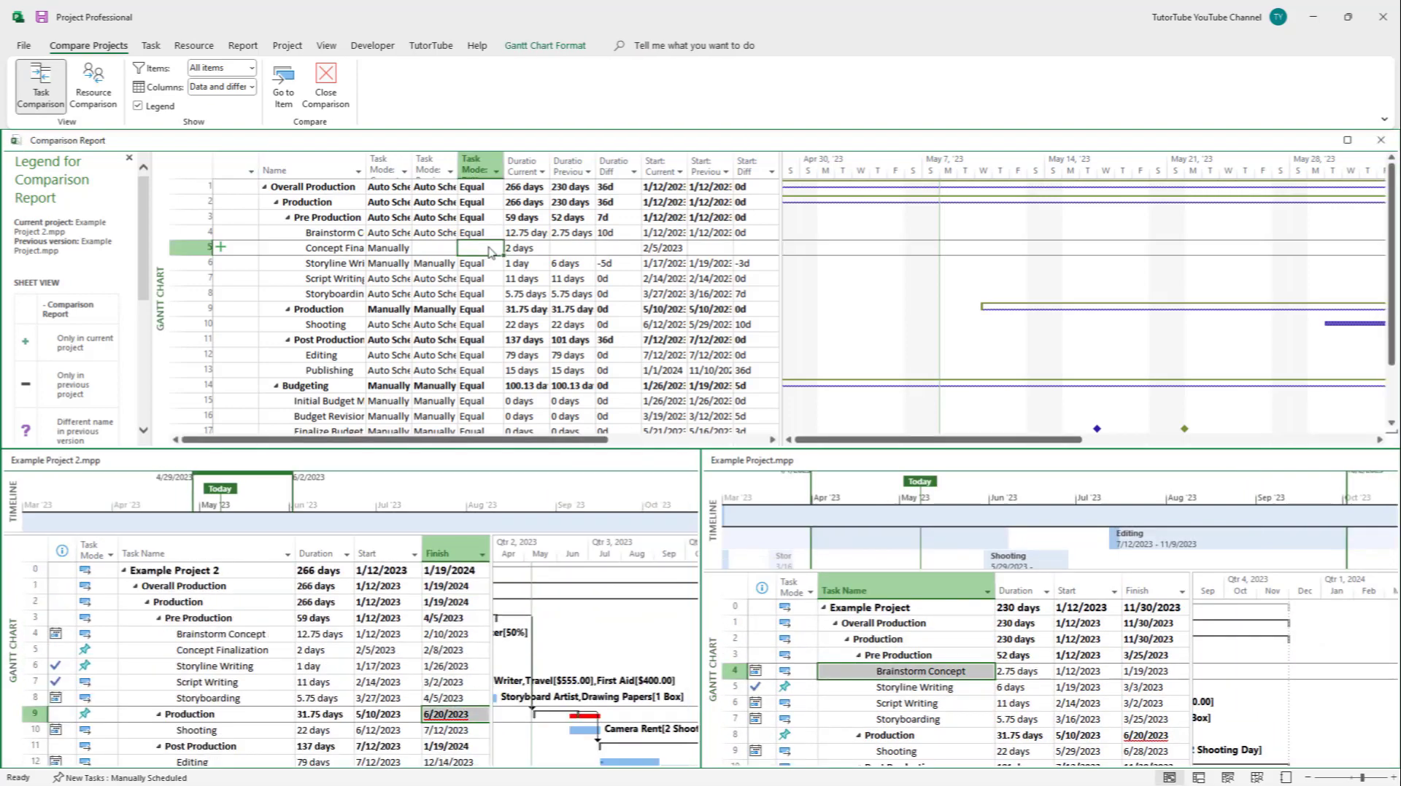
pyautogui.press('Down')
pyautogui.press('Down')
pyautogui.press('Down')
pyautogui.press('Right')
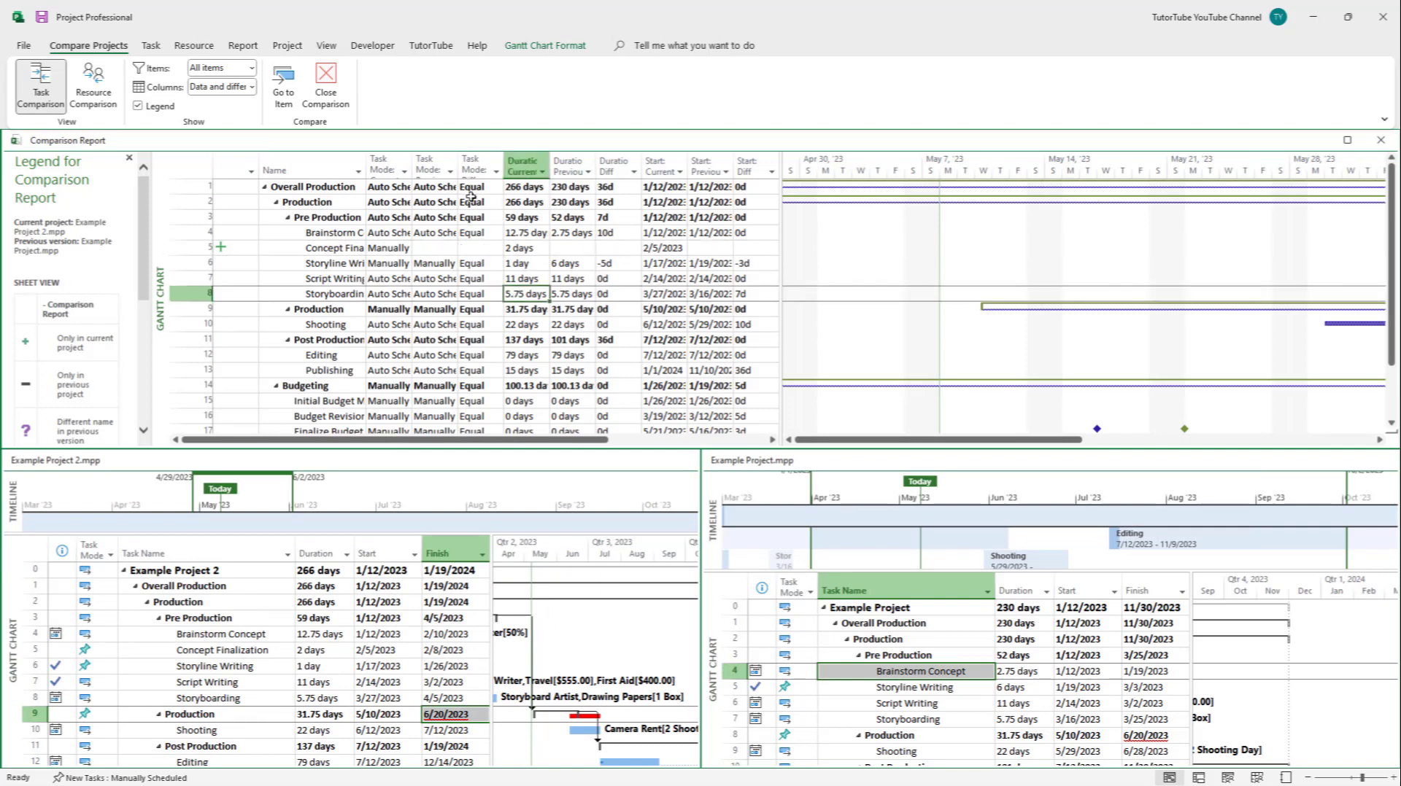
pyautogui.click(524, 167)
pyautogui.click(529, 213)
pyautogui.click(530, 186)
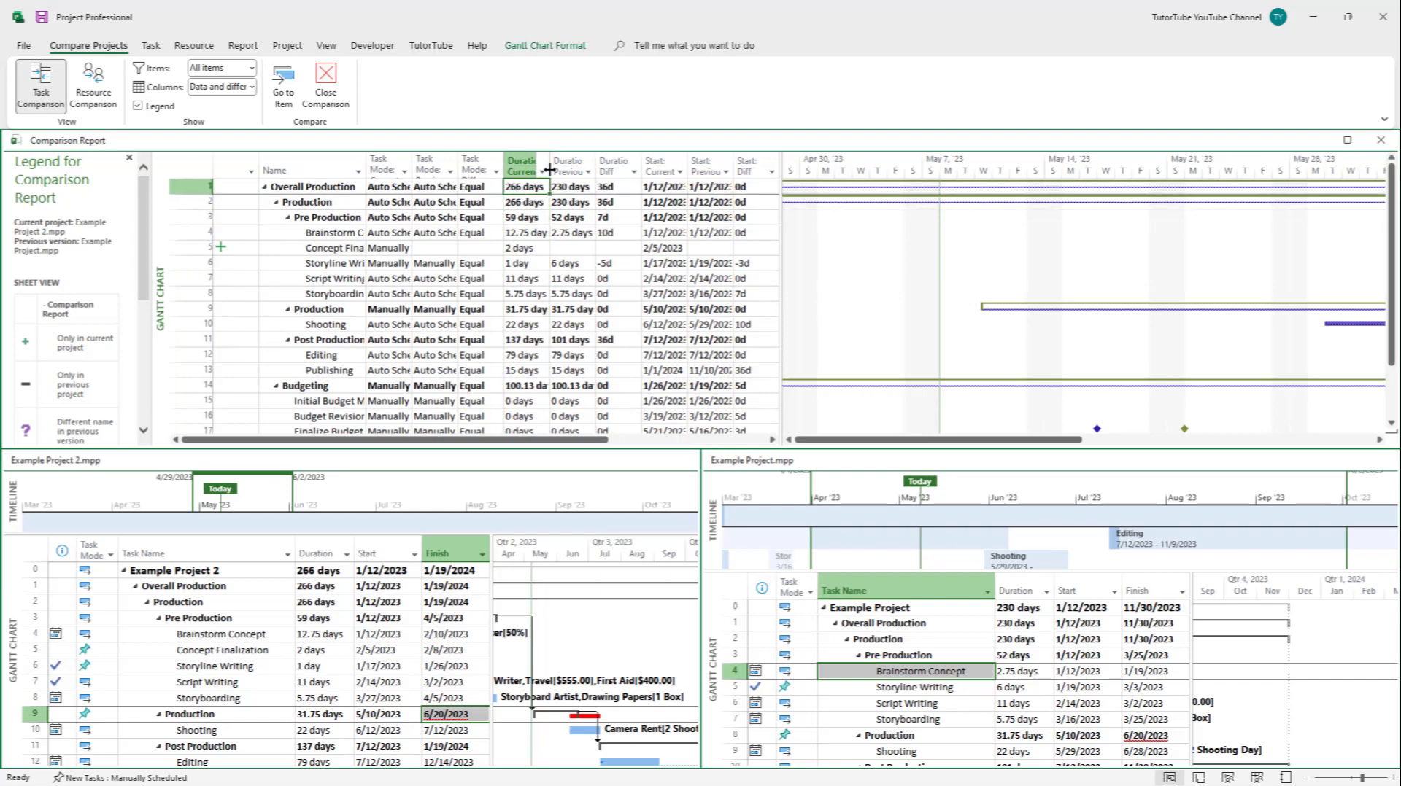
pyautogui.click(572, 162)
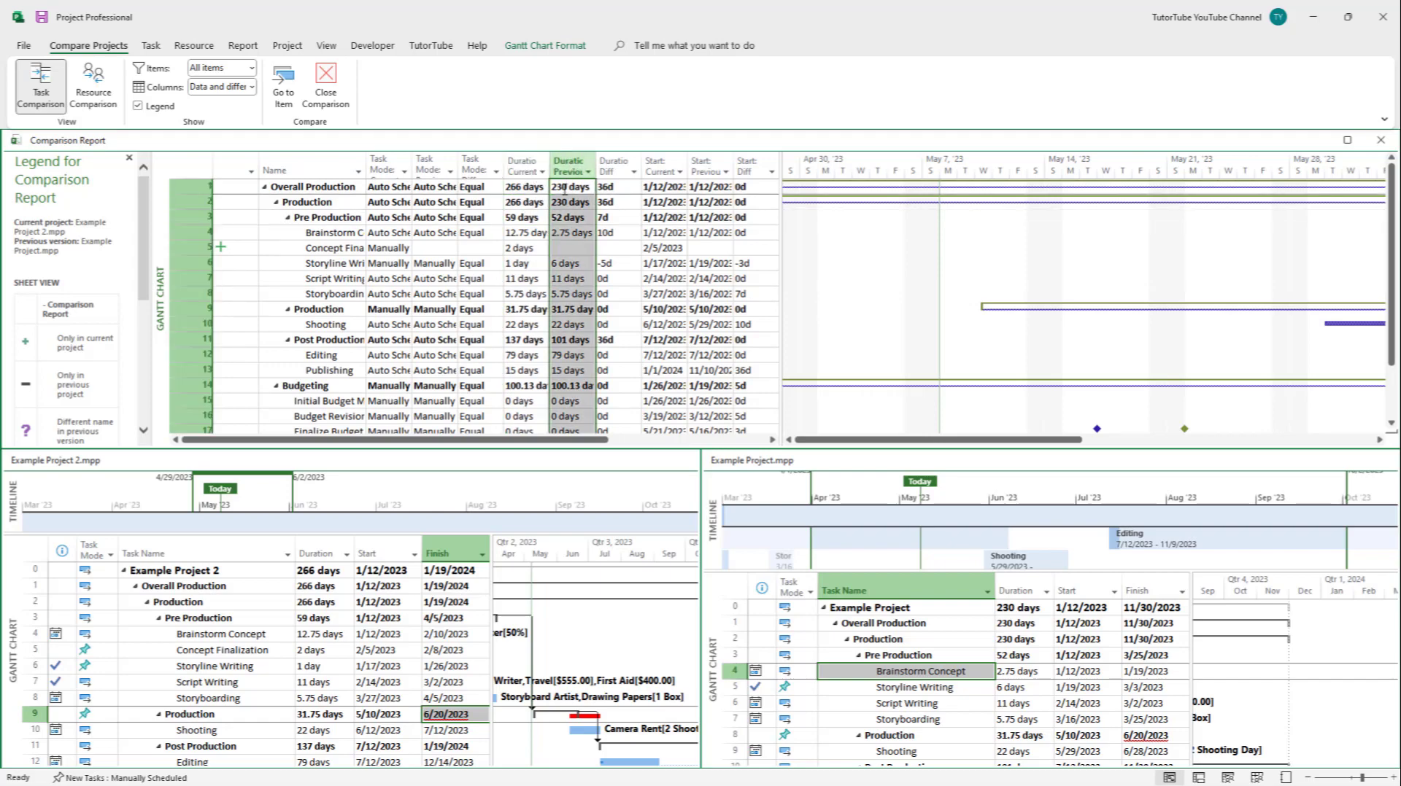
pyautogui.click(567, 223)
pyautogui.scroll(-4, 565, 288)
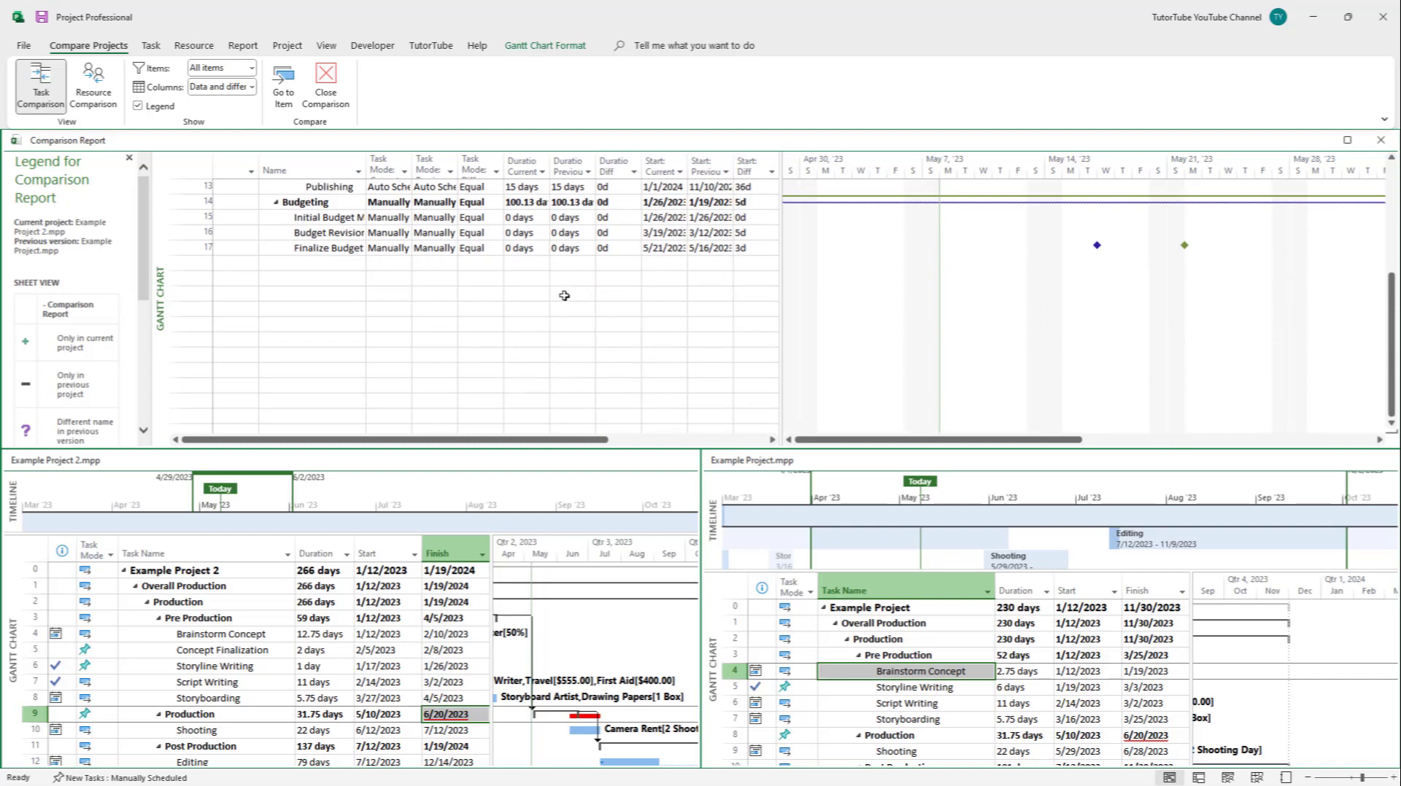
pyautogui.scroll(3, 564, 291)
pyautogui.scroll(3, 631, 287)
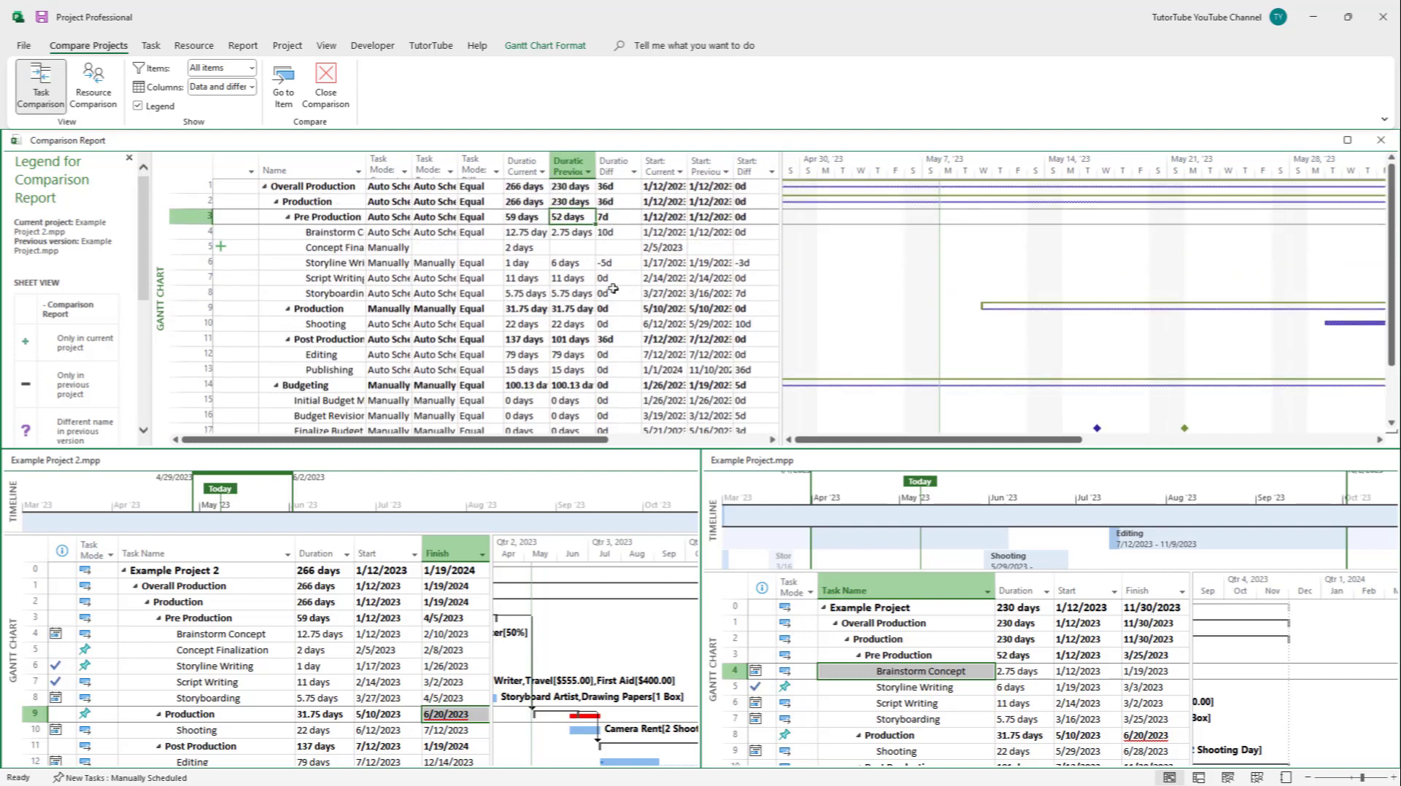
pyautogui.click(530, 233)
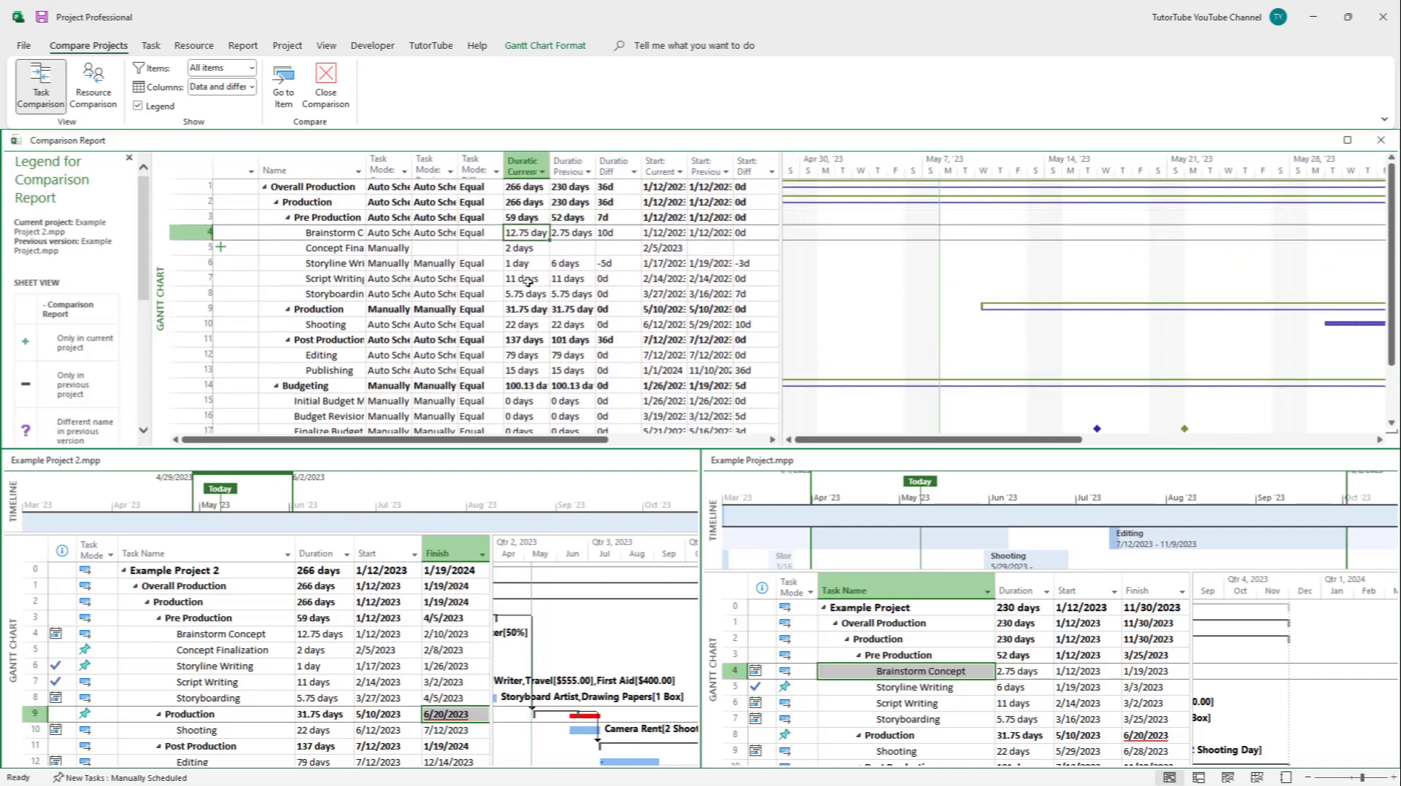
pyautogui.click(307, 248)
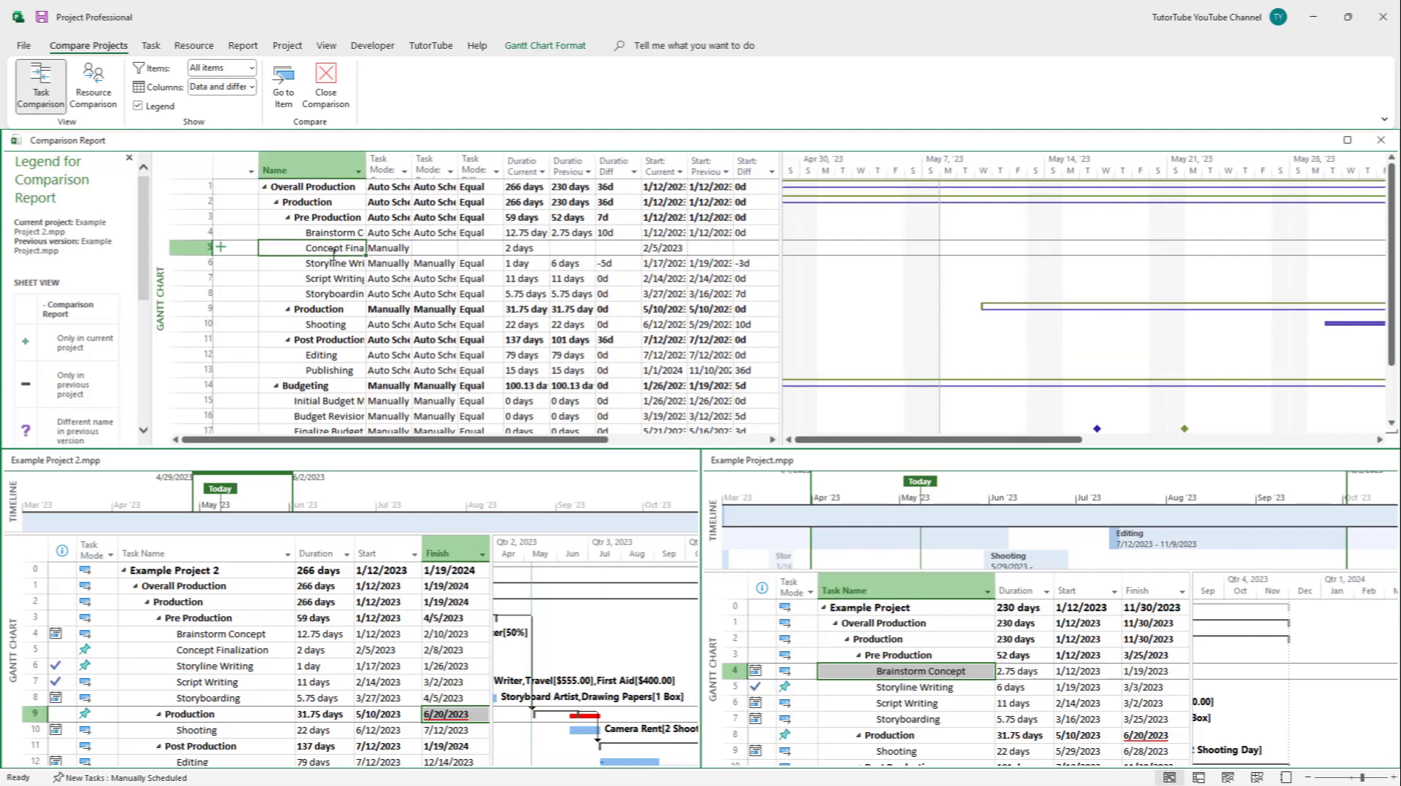
pyautogui.click(536, 264)
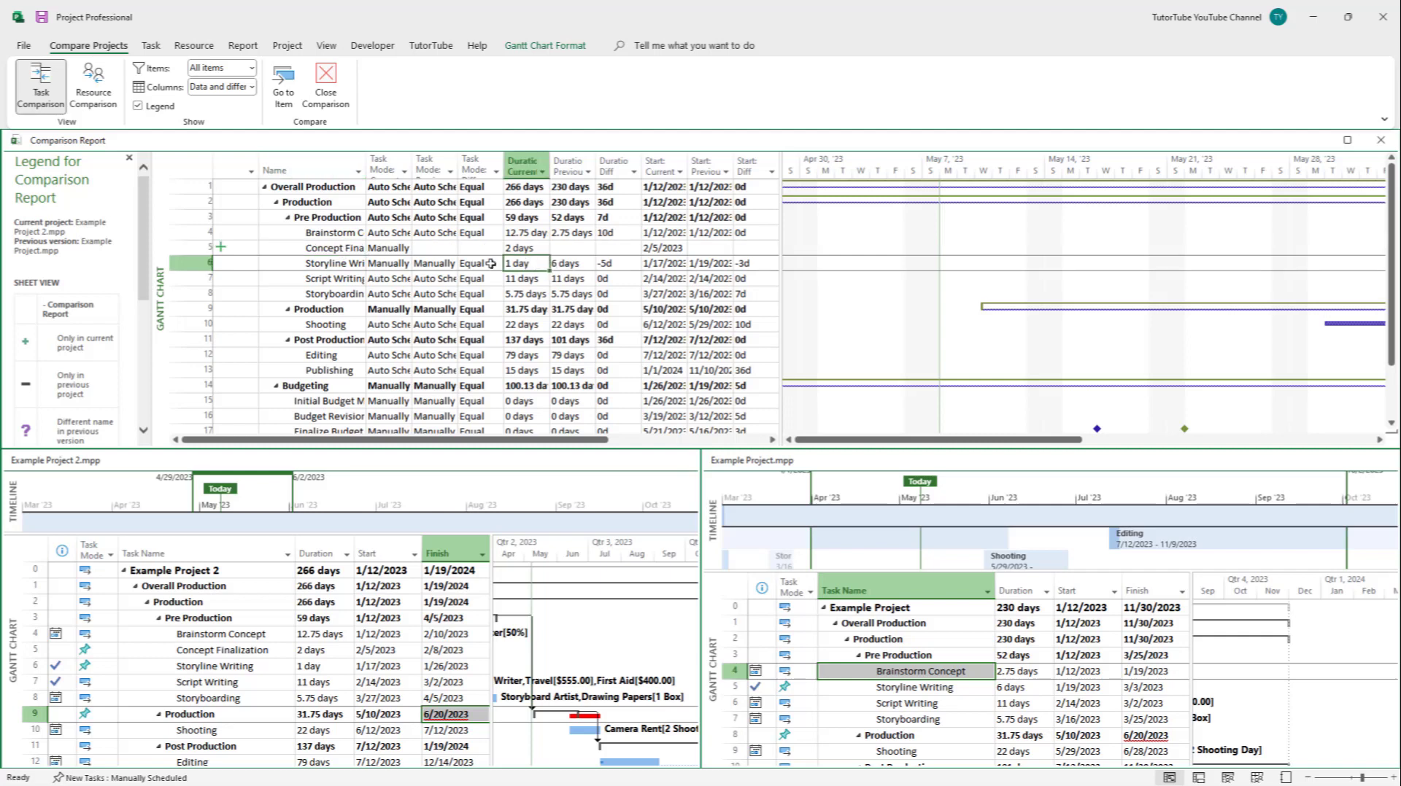
pyautogui.click(570, 264)
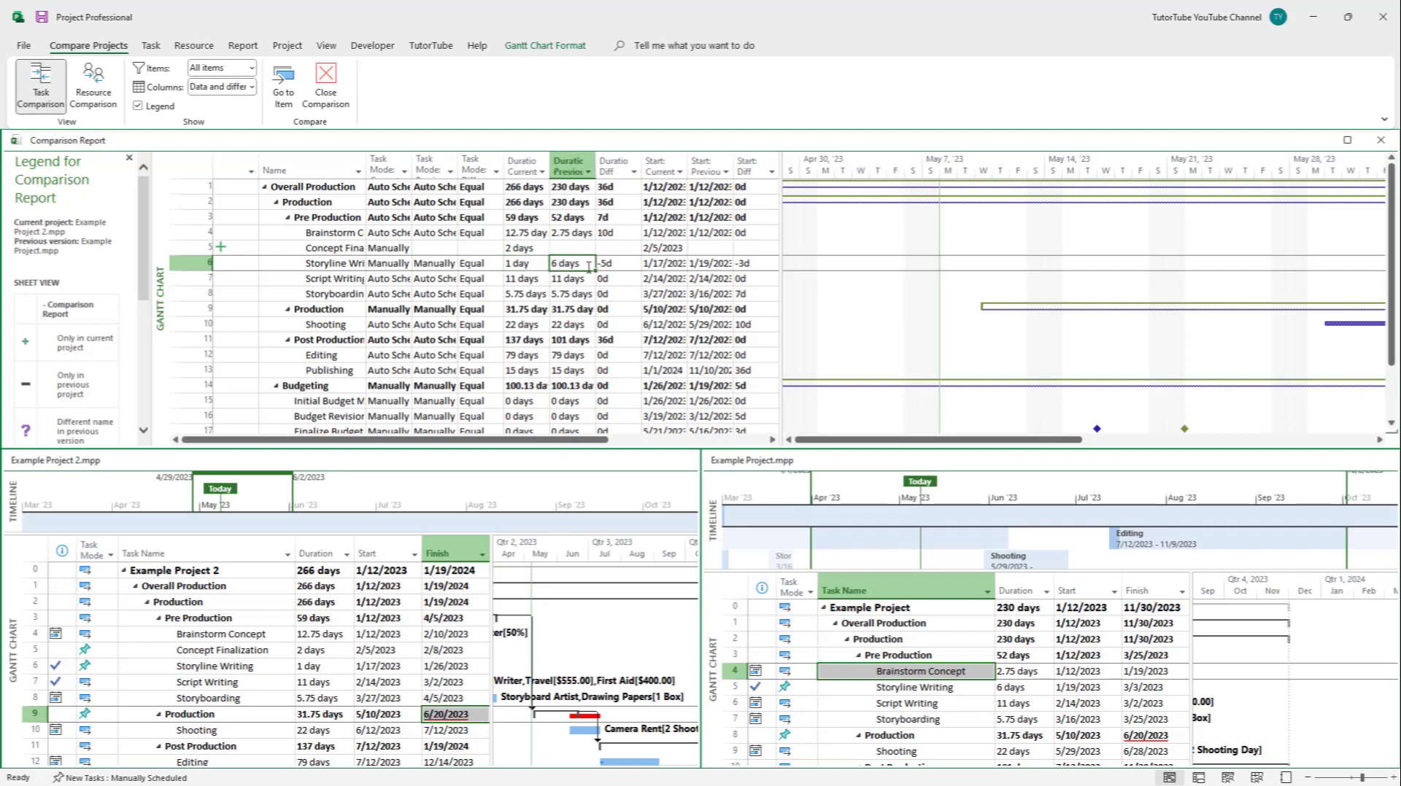
pyautogui.click(628, 263)
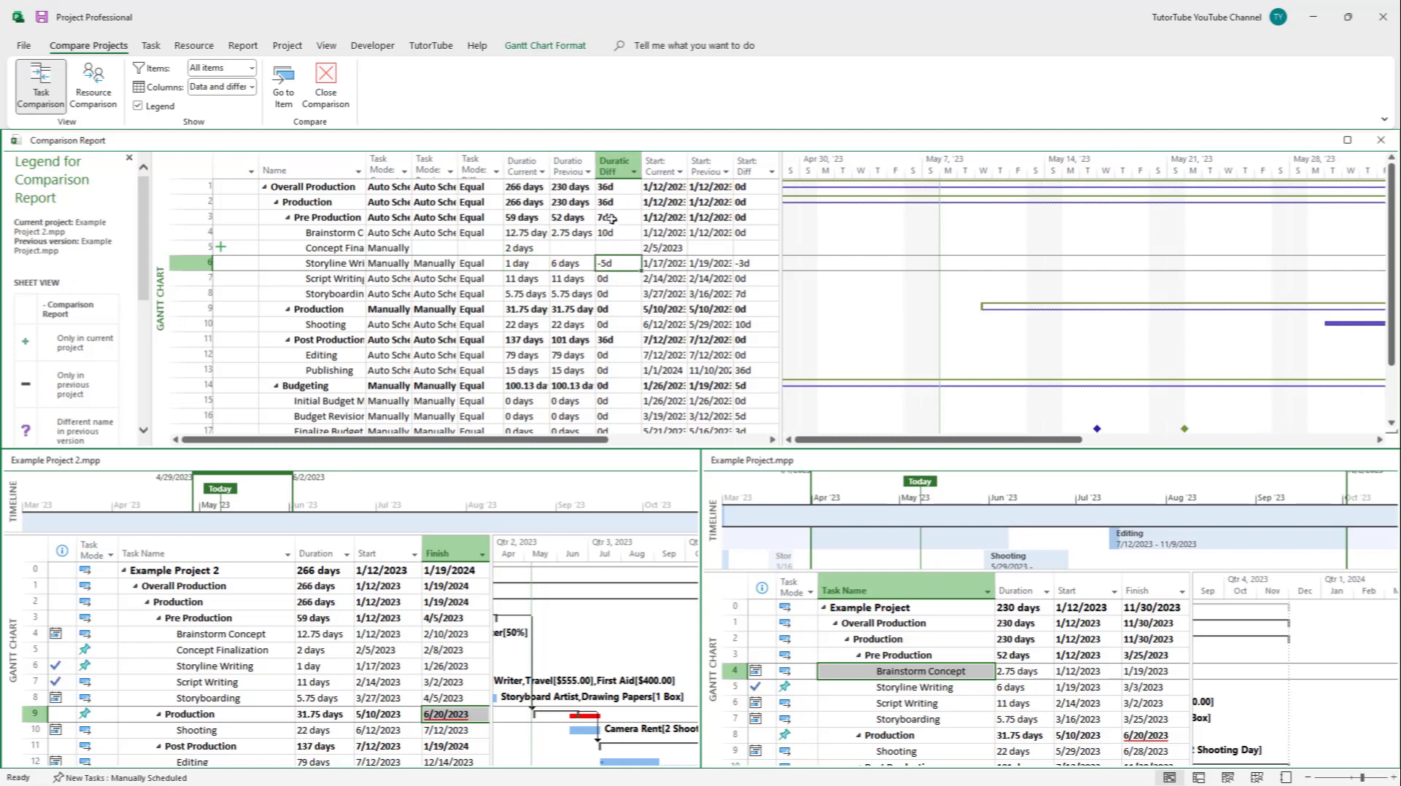
pyautogui.scroll(-5, 626, 203)
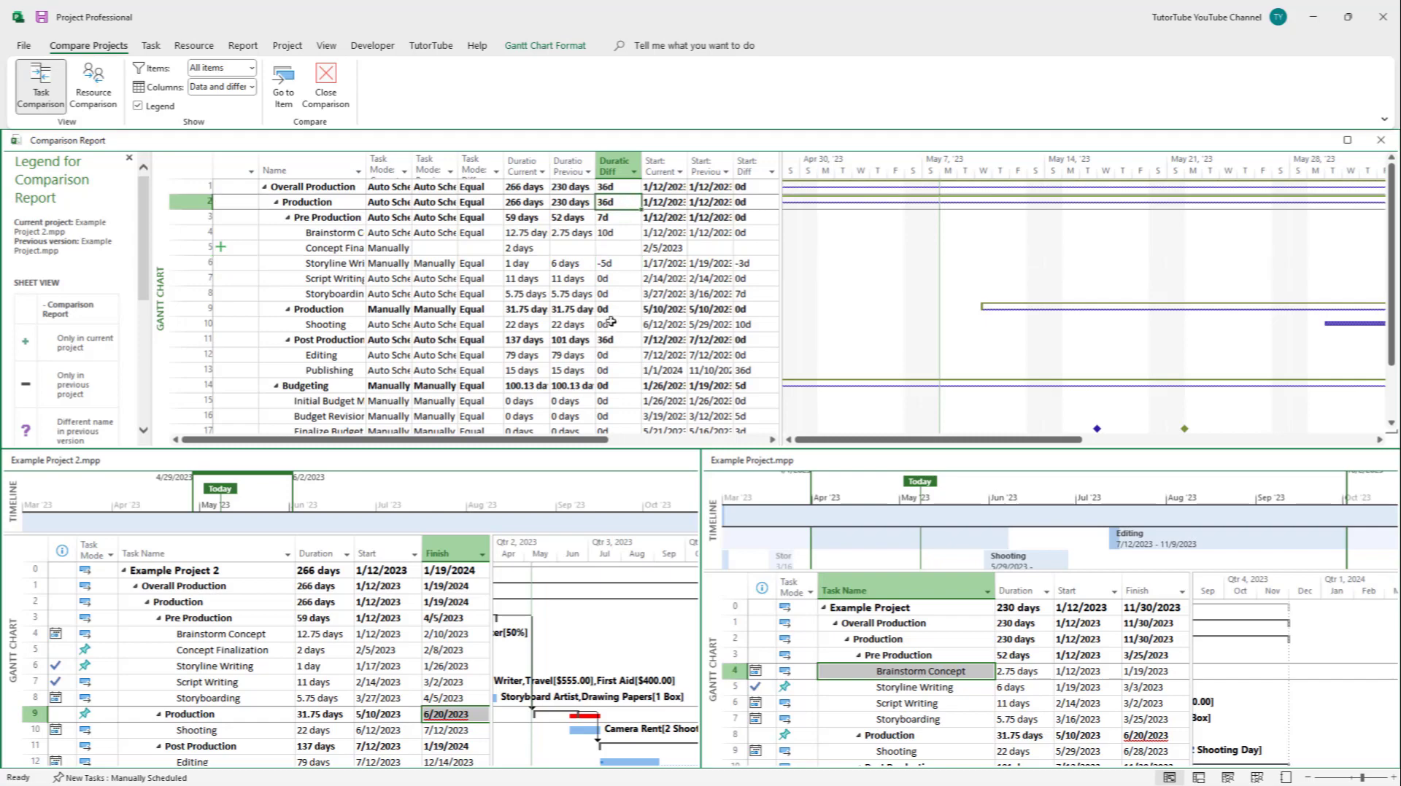
pyautogui.scroll(5, 612, 365)
pyautogui.click(609, 284)
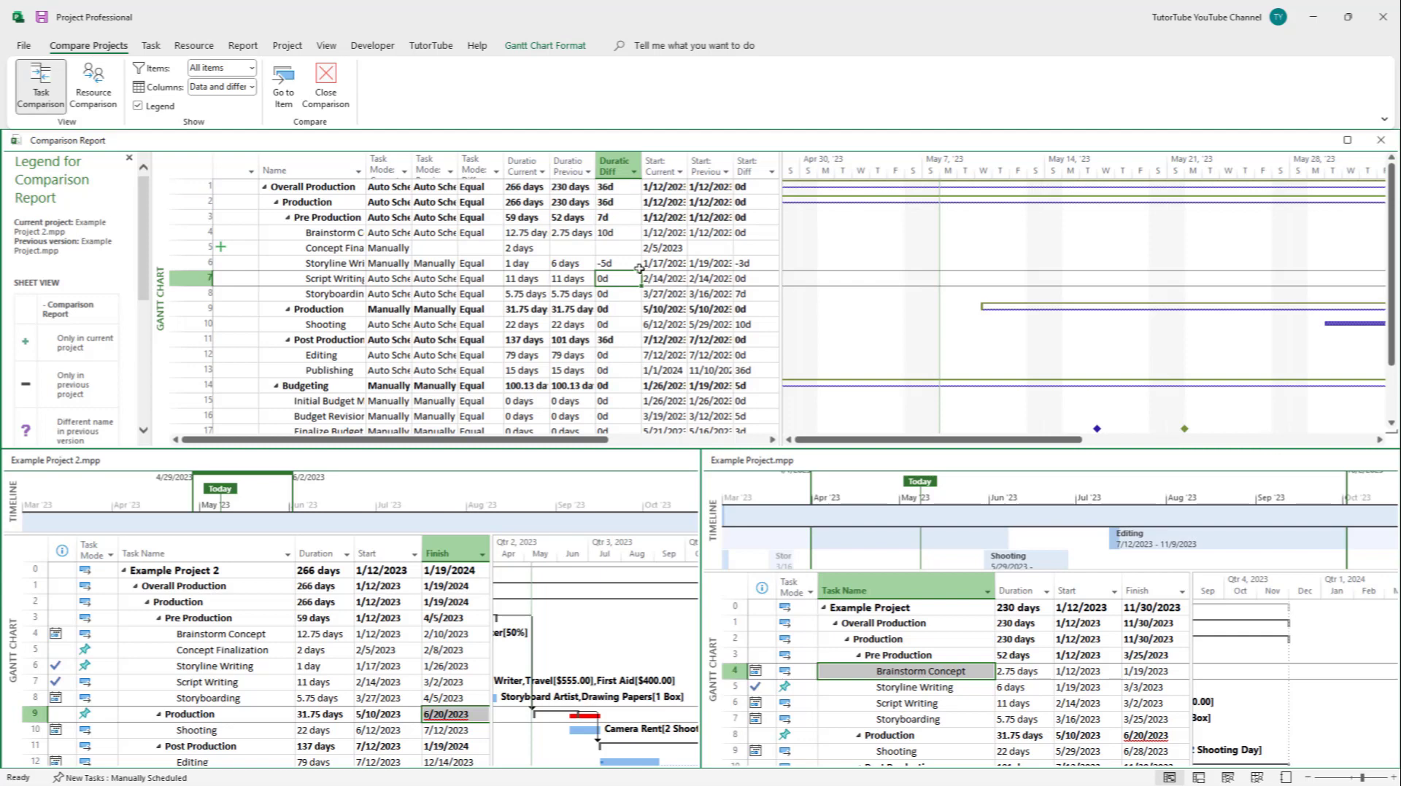
pyautogui.press('Up')
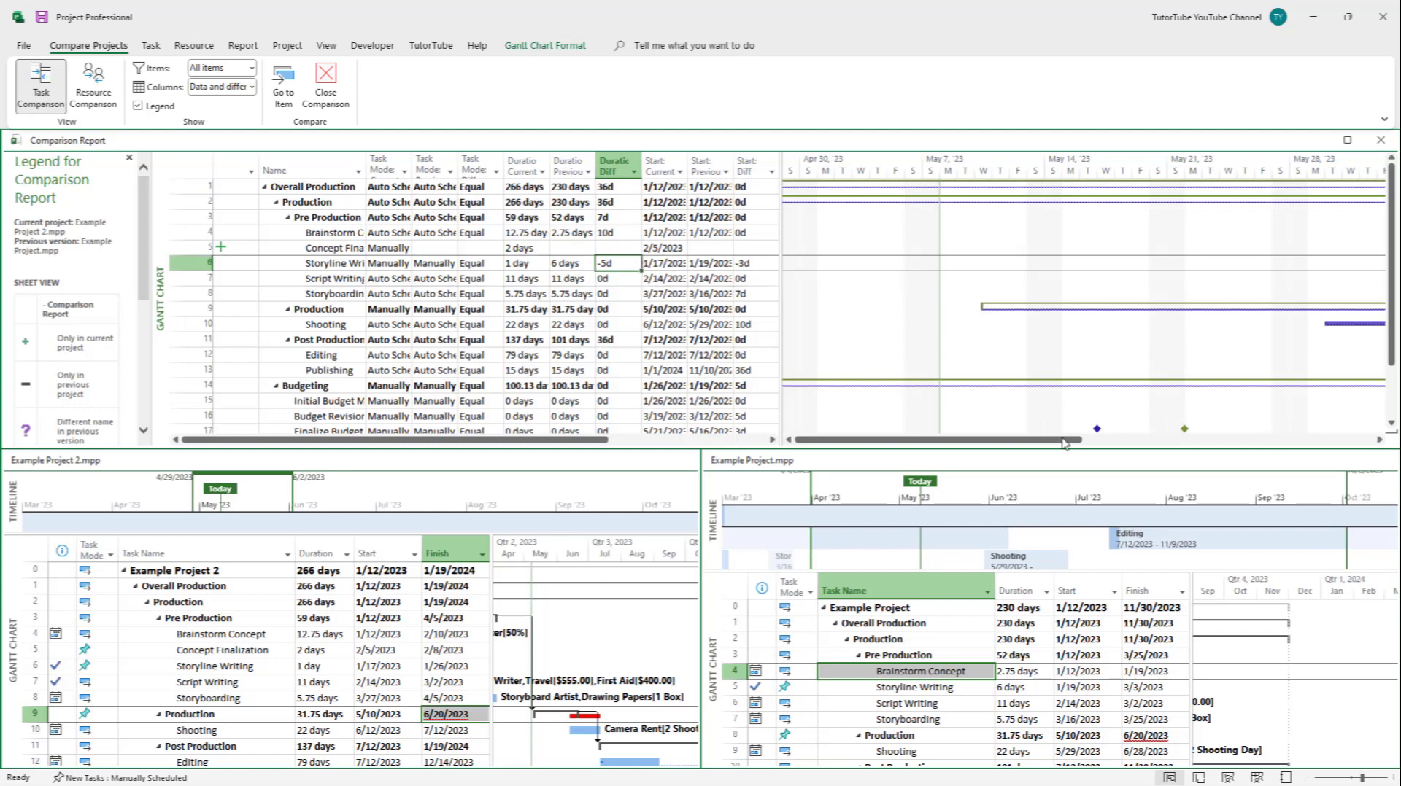
pyautogui.moveTo(800, 439); pyautogui.dragTo(821, 295)
# - Zoom the Comparison Report Gantt timescale out to months and scroll right to show every bar
pyautogui.click(819, 195)
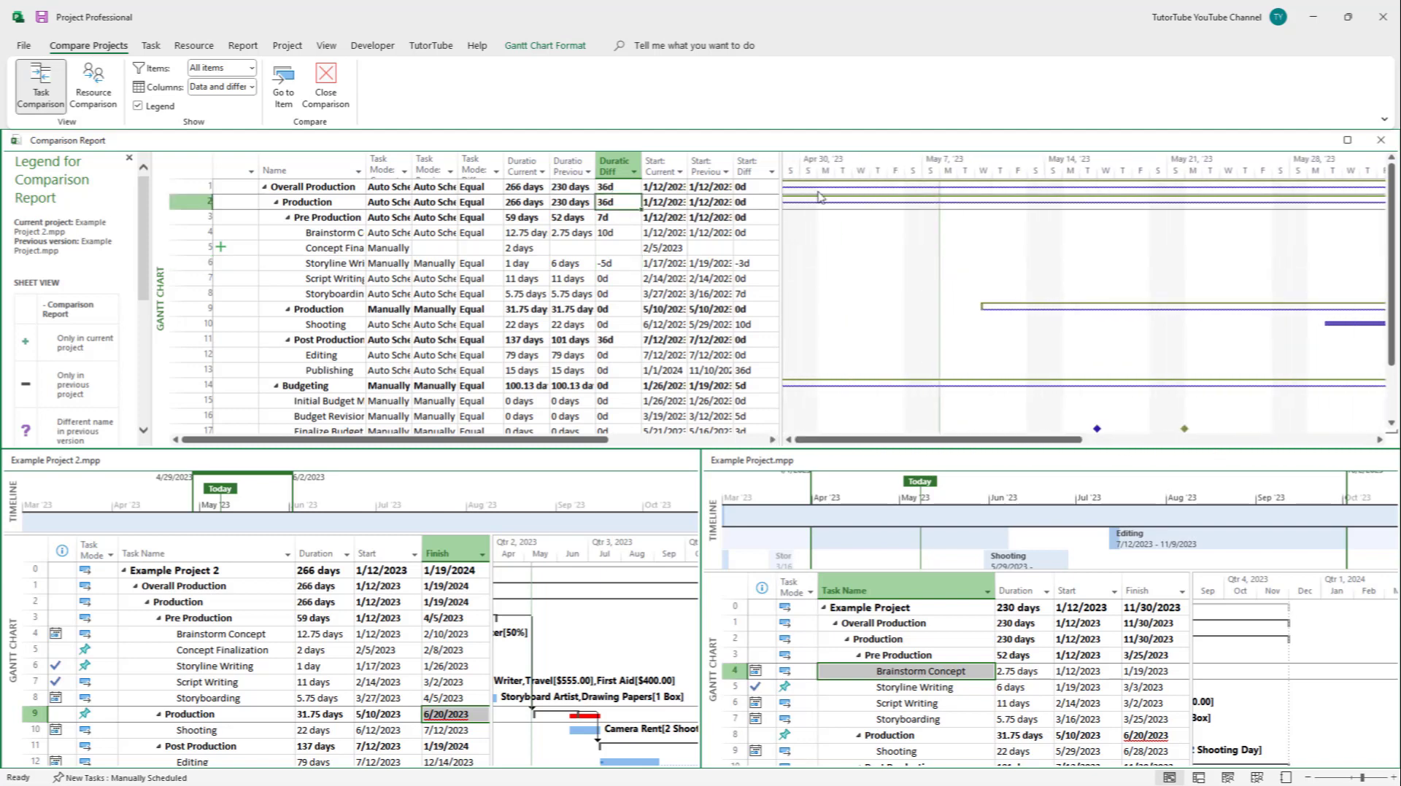
pyautogui.hotkey('ctrl', 's')
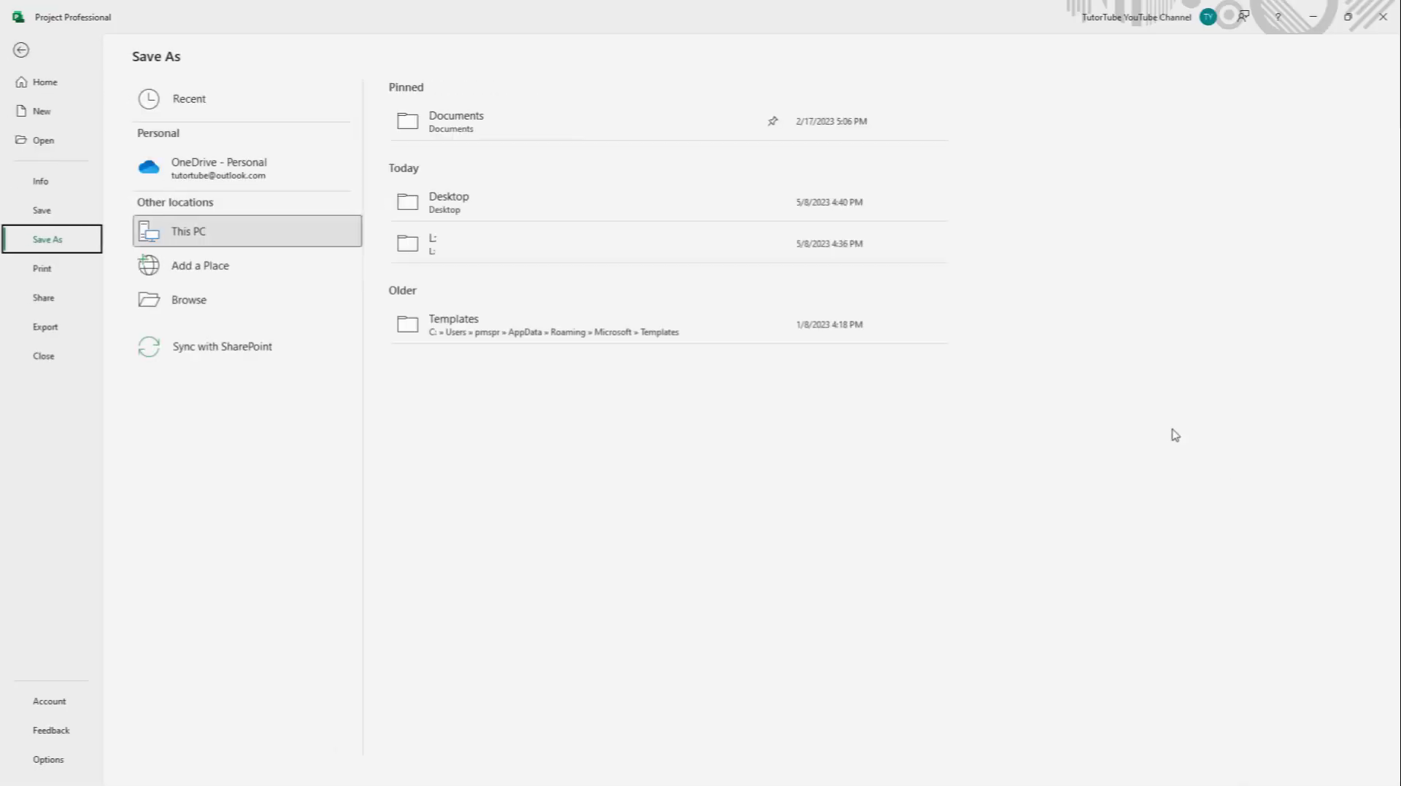
pyautogui.click(28, 53)
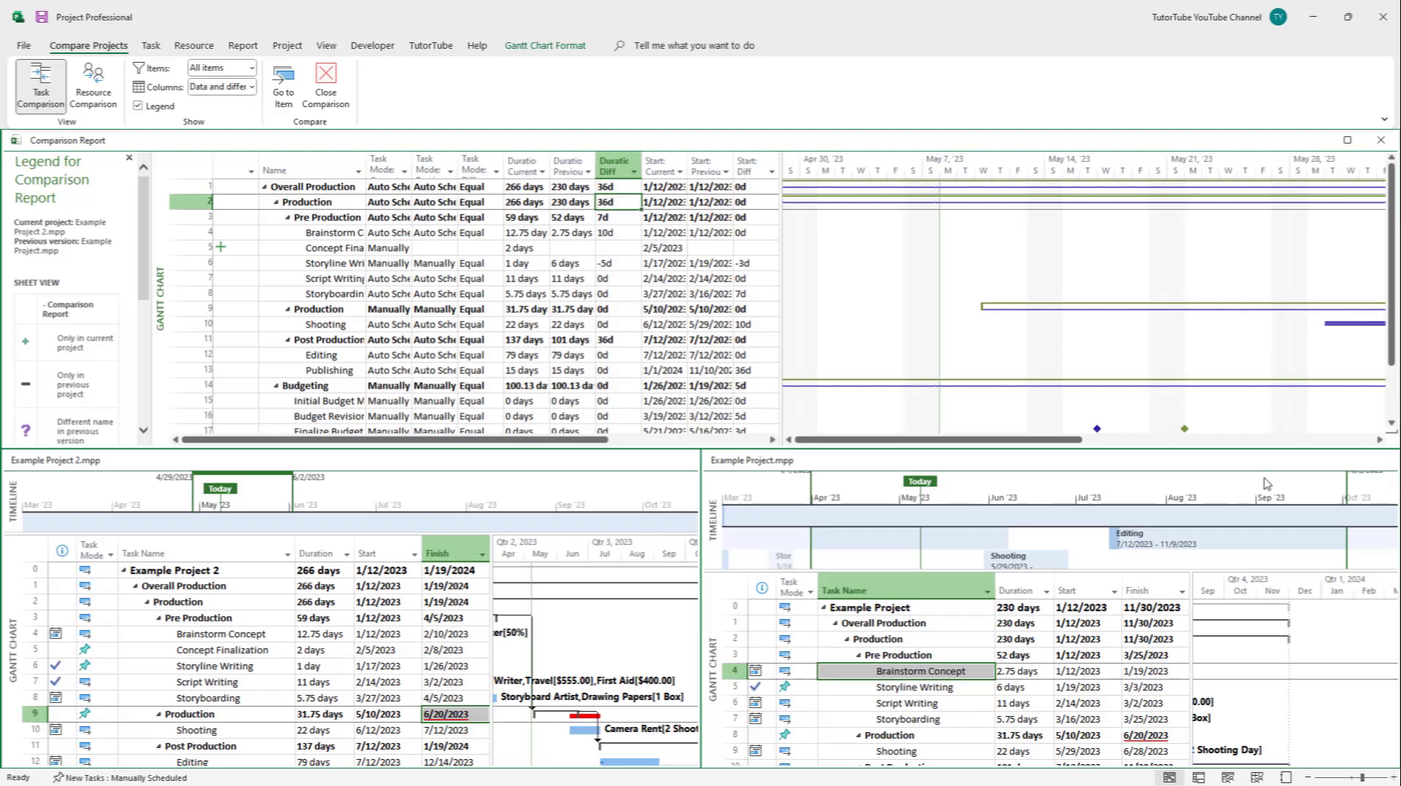
pyautogui.moveTo(1359, 780); pyautogui.dragTo(1347, 779)
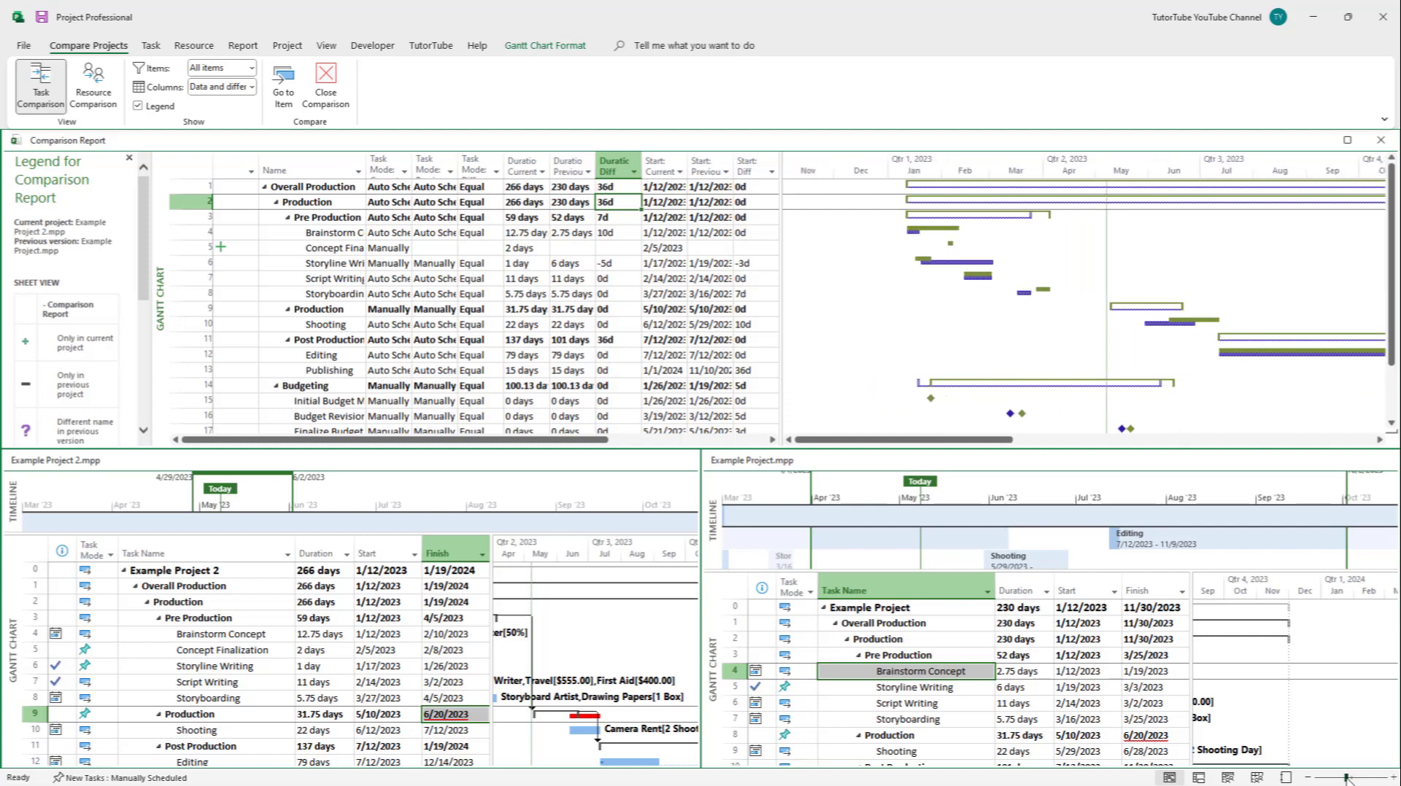
pyautogui.hscroll(5, 1003, 440)
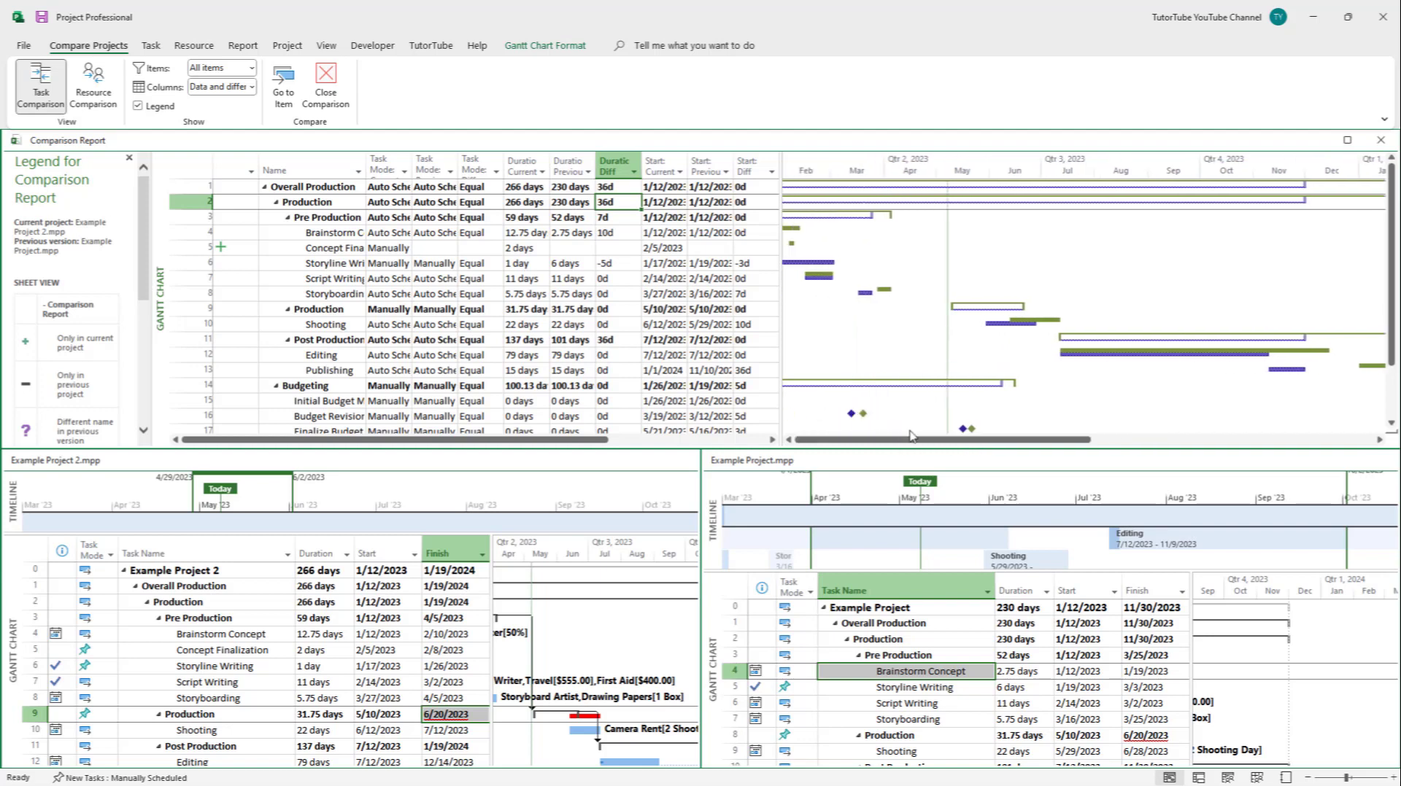
pyautogui.click(856, 414)
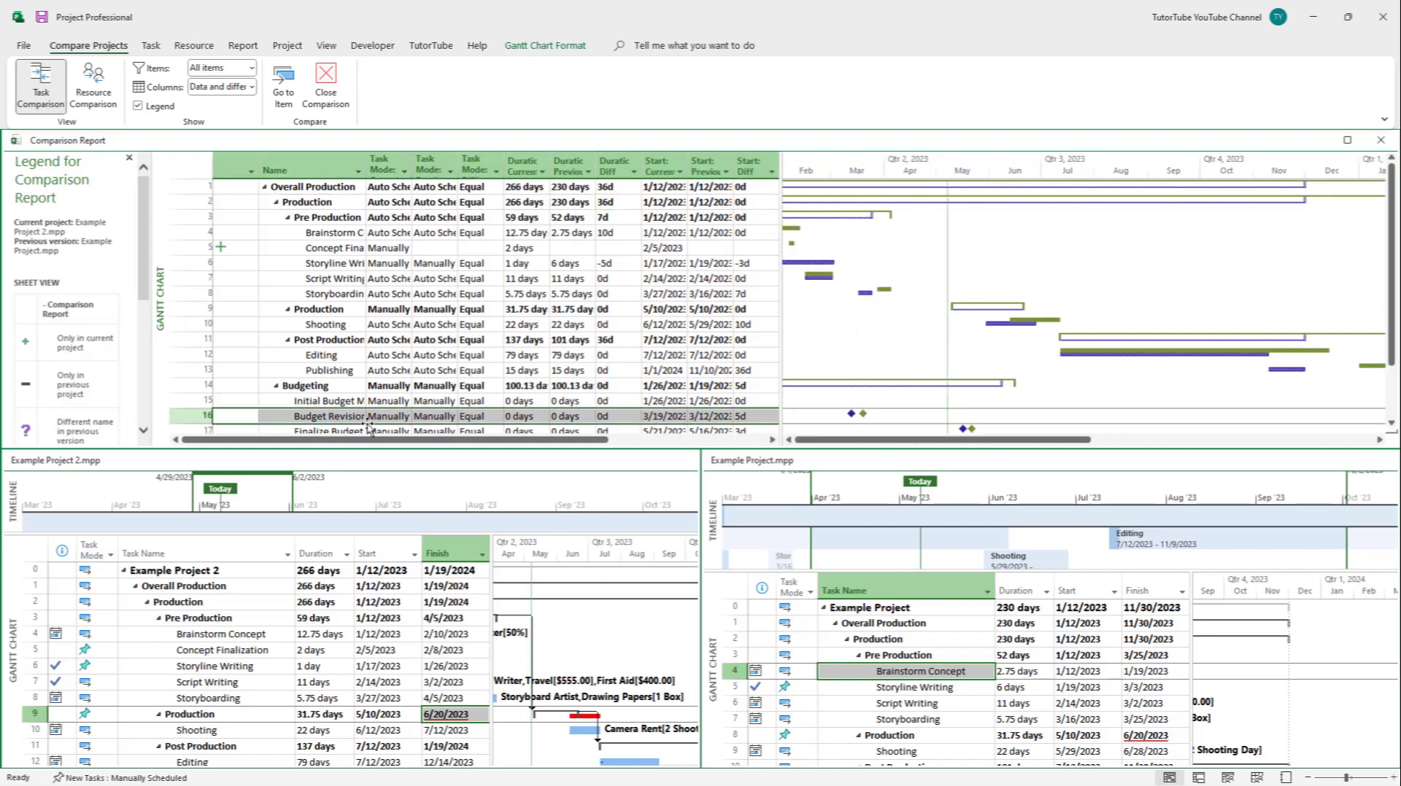